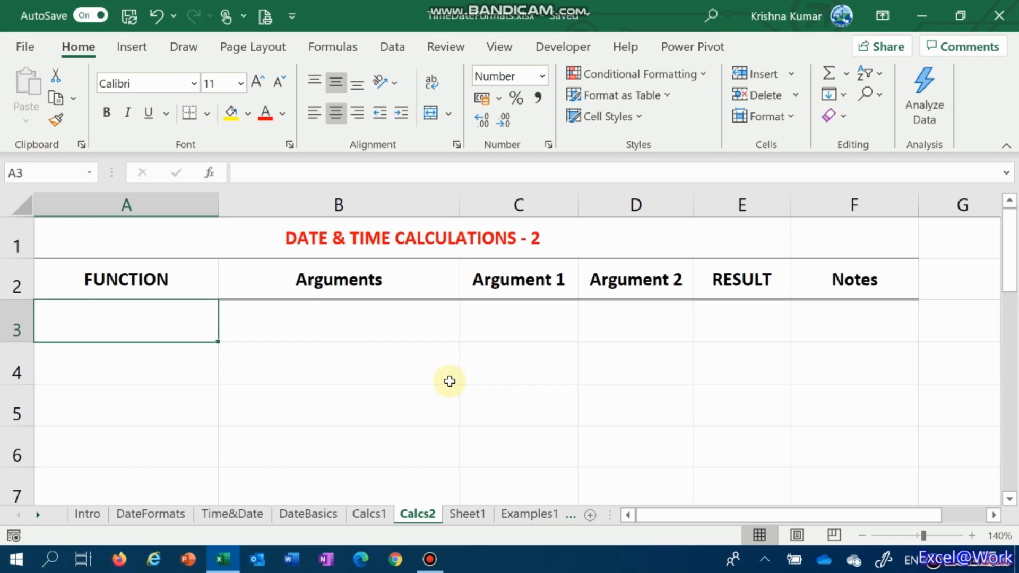
text(=e)
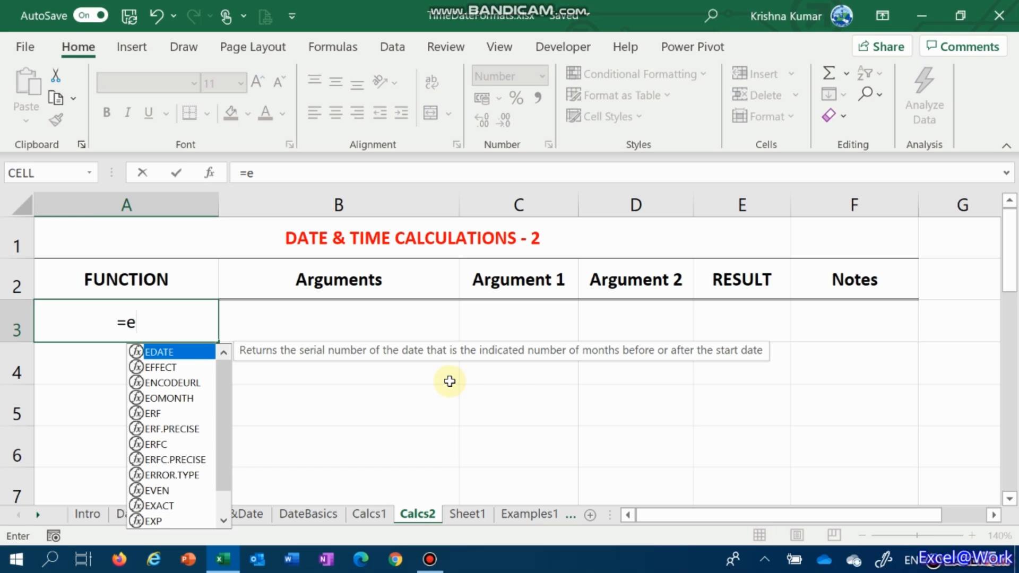
key(BackSpace)
key(BackSpace)
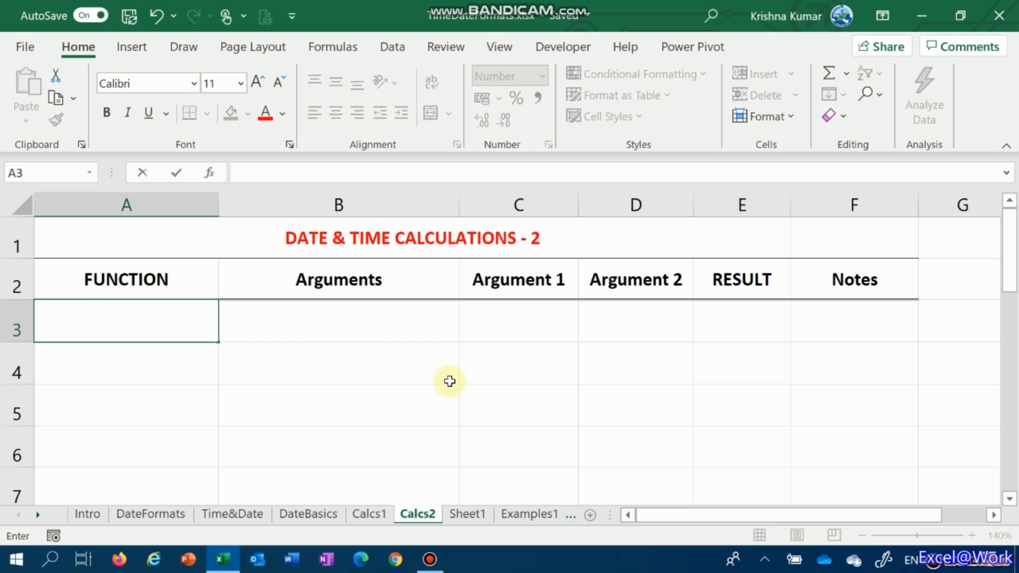
text(=edate)
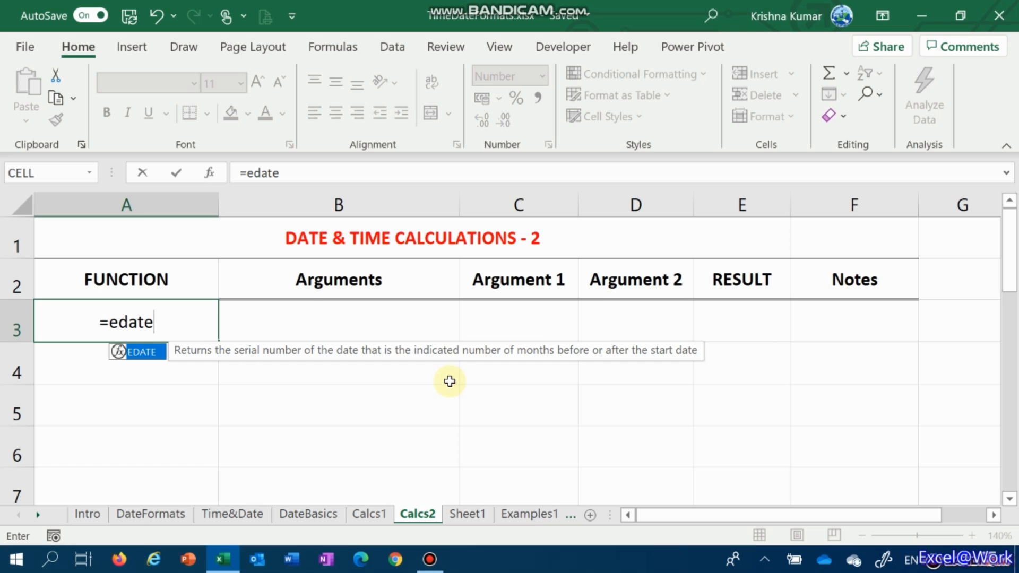
key(BackSpace)
key(BackSpace)
key(BackSpace)
key(BackSpace)
key(BackSpace)
key(BackSpace)
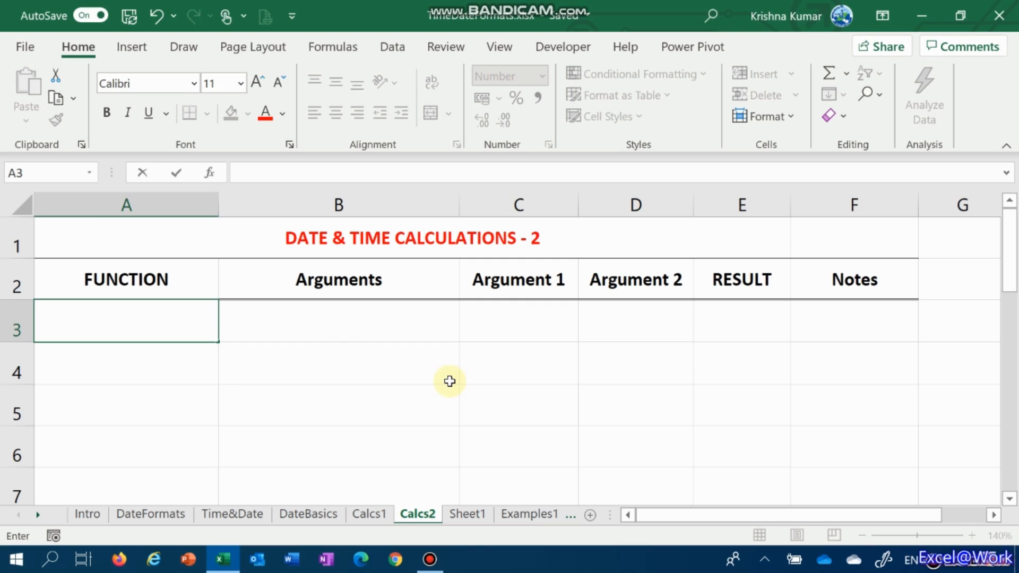
Enter the function name =EDATE as literal text in cell A3 of the FUNCTION column
text(-)
key(BackSpace)
text('=EDATE)
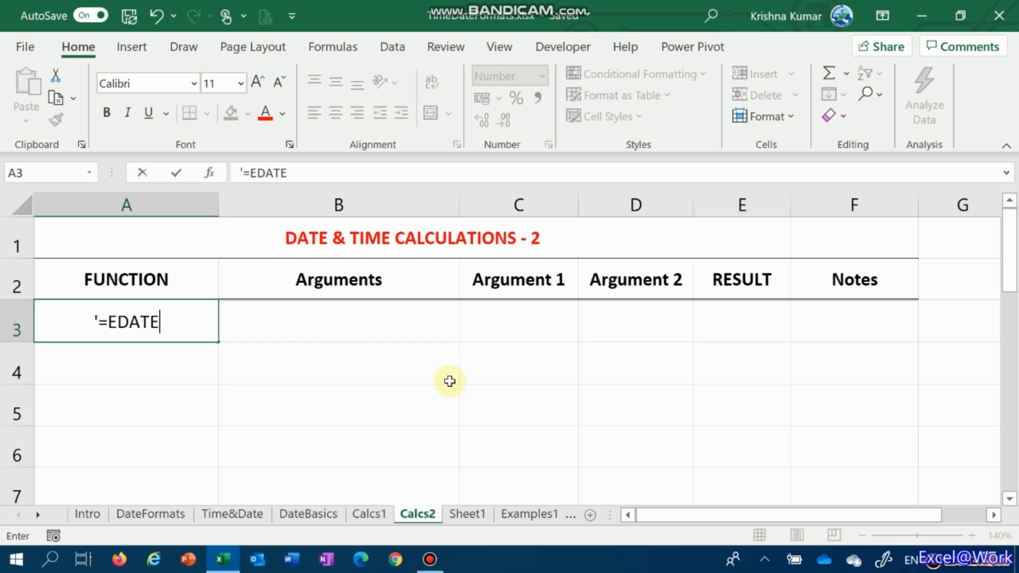
text(())
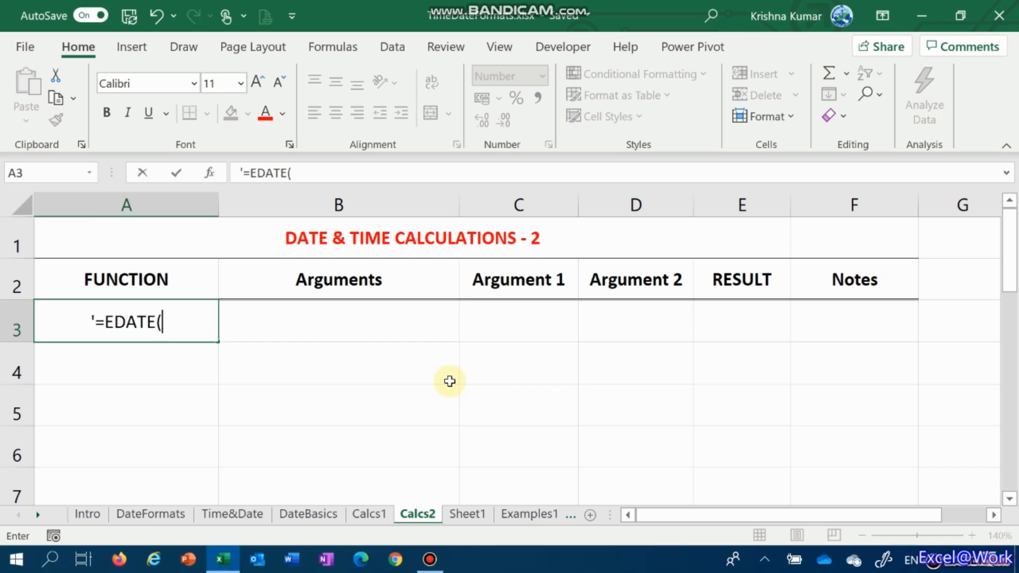
key(BackSpace)
key(BackSpace)
key(Return)
key(Up)
key(Right)
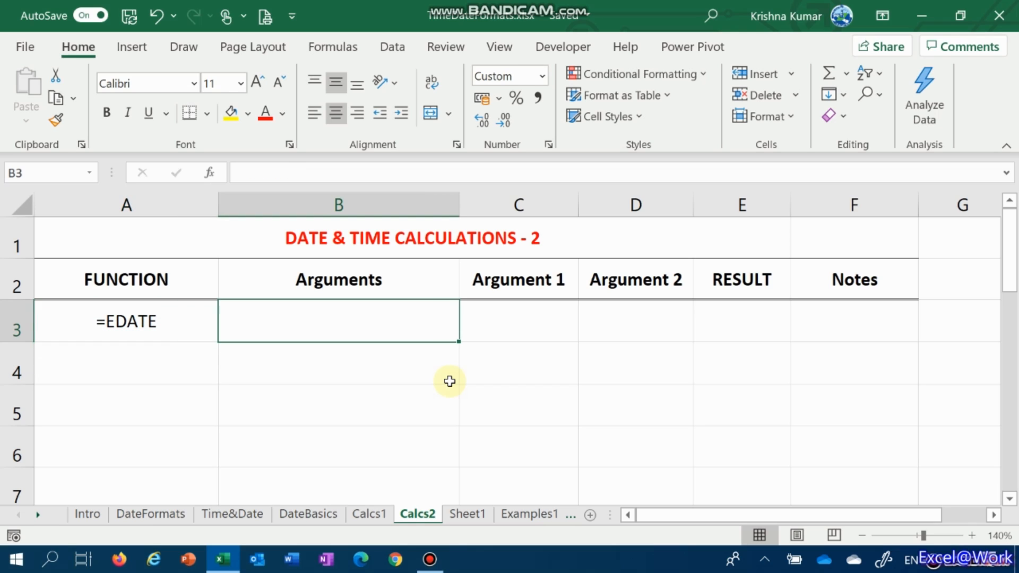
key(Right)
key(Right)
key(Right)
text(=E)
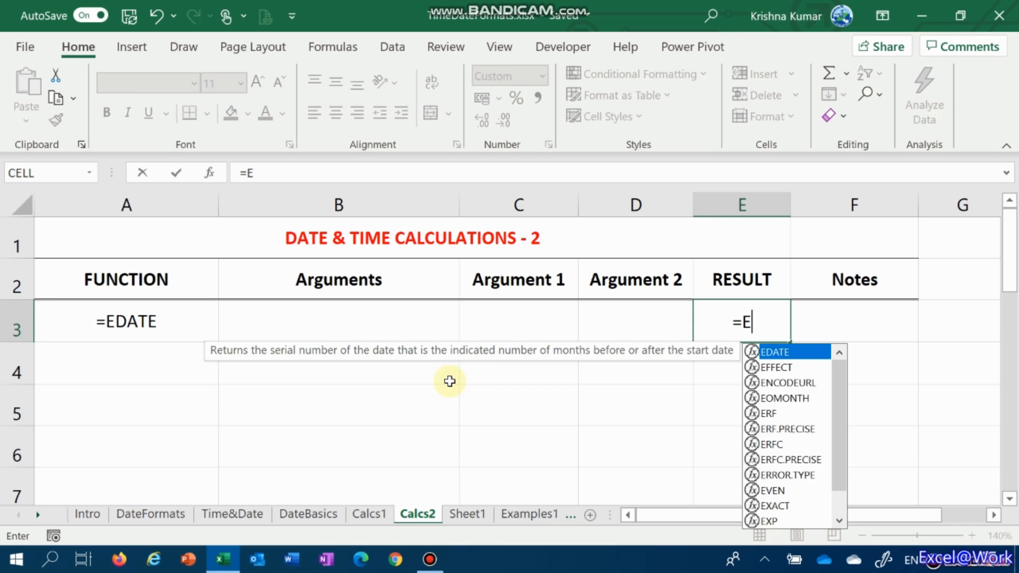
text(DATE()
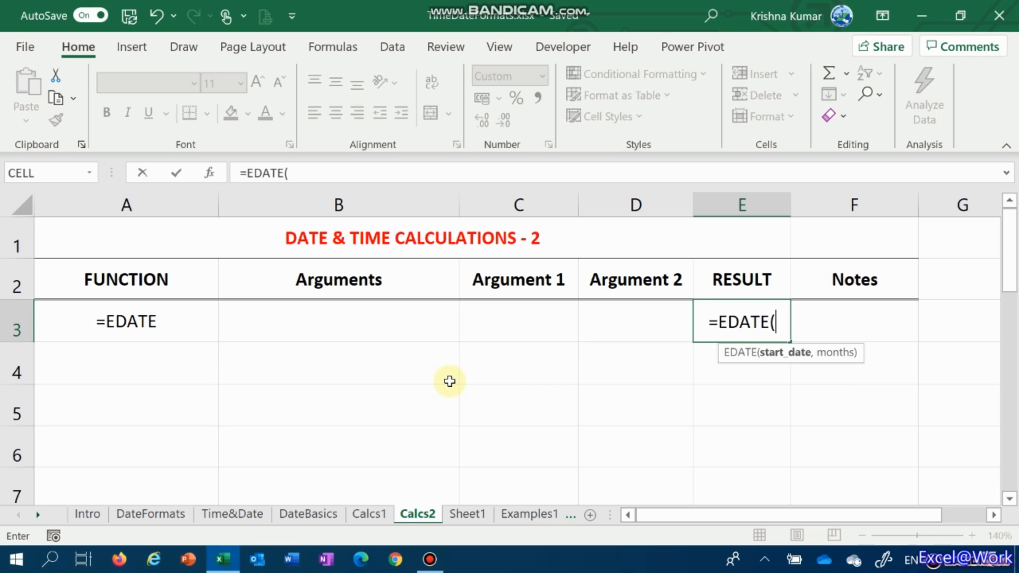
key(Escape)
Enter "Start Date, No of Months" as the arguments description in cell B3
key(Left)
key(Left)
key(Left)
text(sTART Dat)
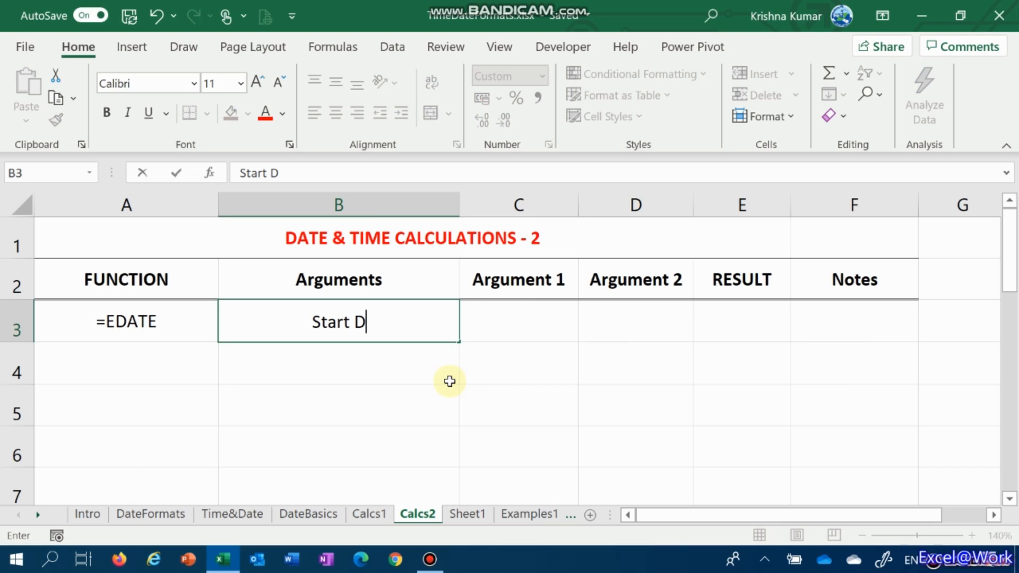
text(e, )
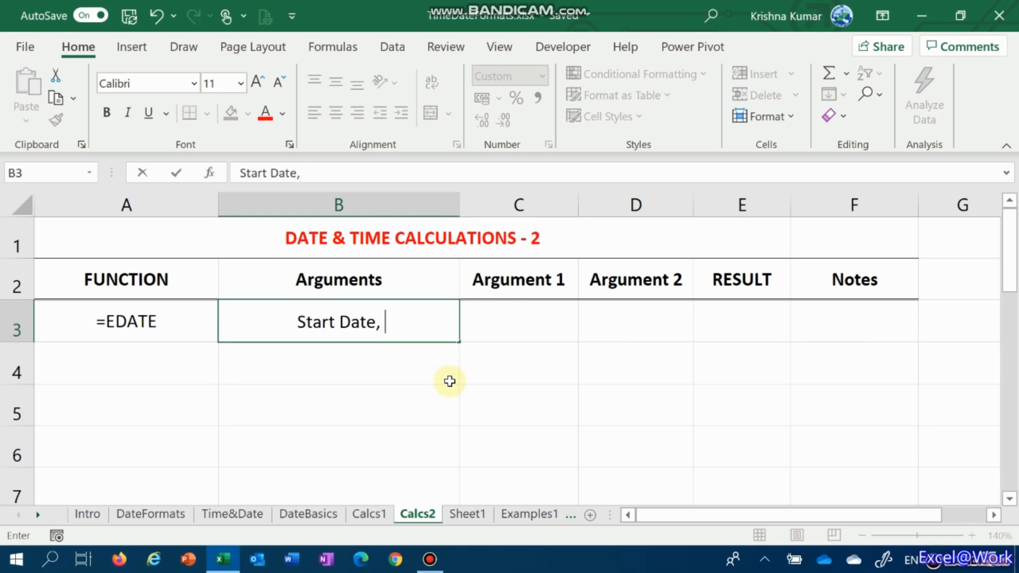
text(No of M)
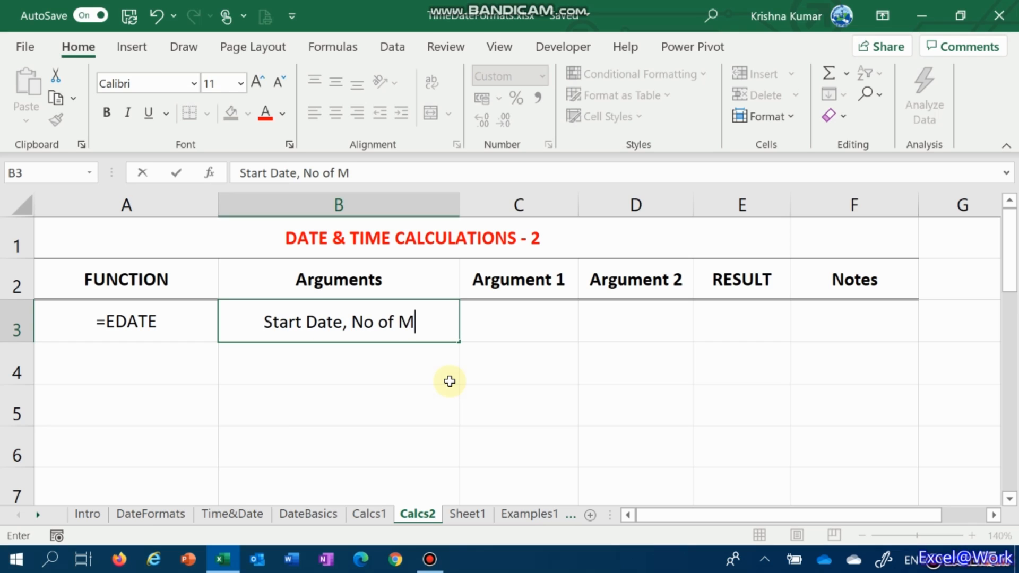
text(onths)
key(Tab)
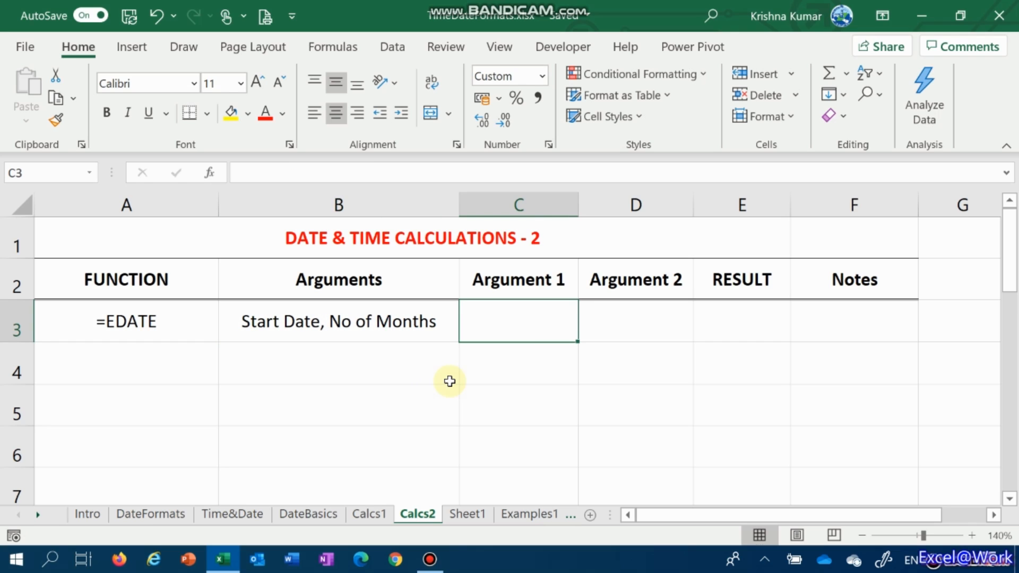
Enter the formula =TODAY() in cell C3 as the first argument
text(=toda)
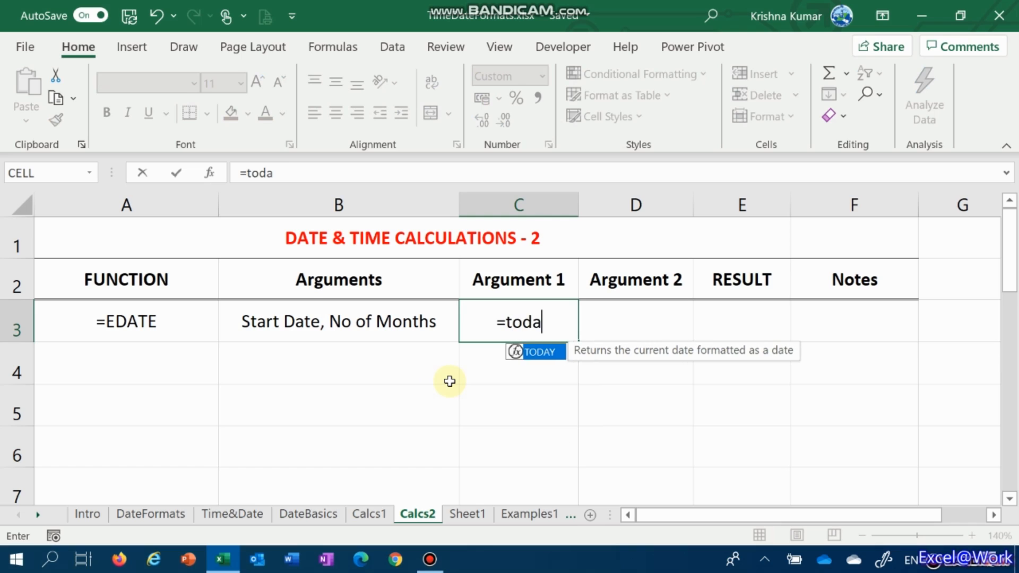
key(Tab)
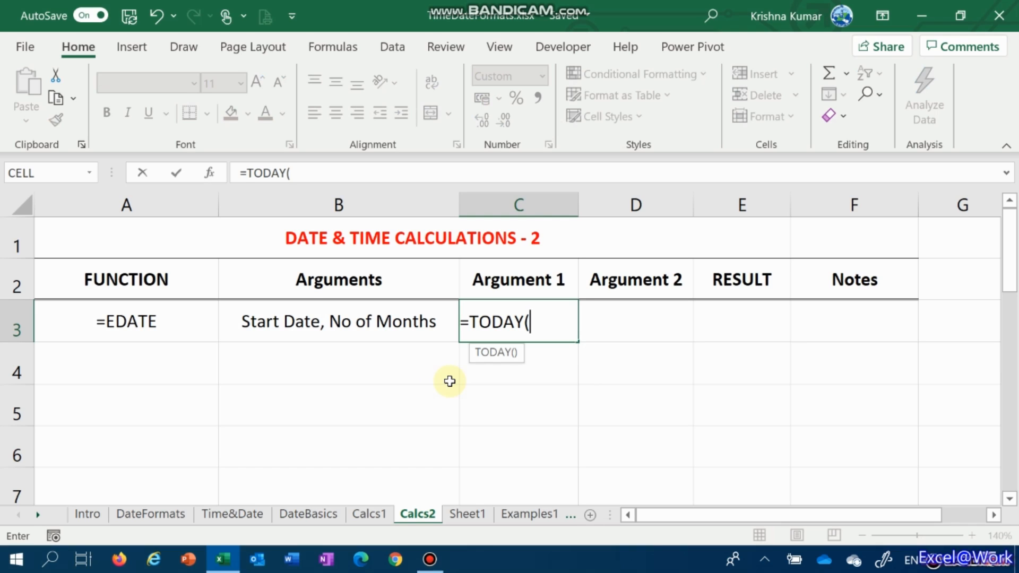
key(ctrl+Return)
key(Left)
key(Right)
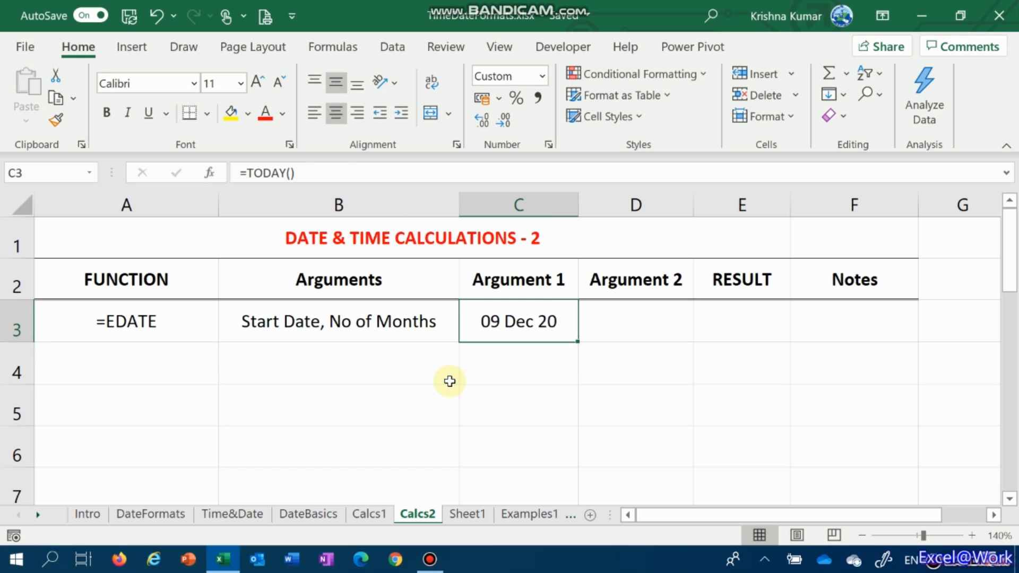
Set cell D3 to the General number format and enter 4 as the second argument
key(Right)
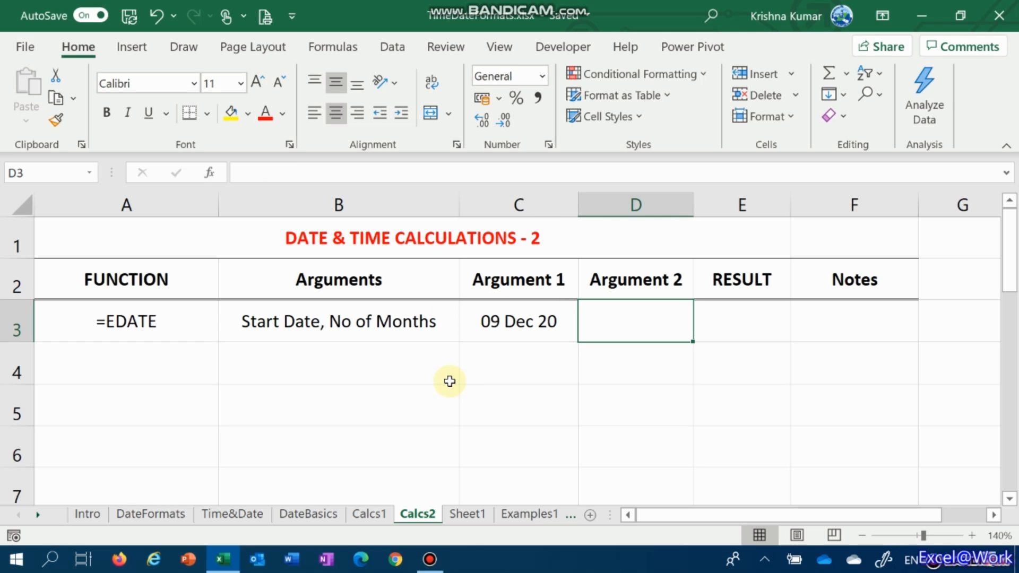
click(542, 76)
click(544, 109)
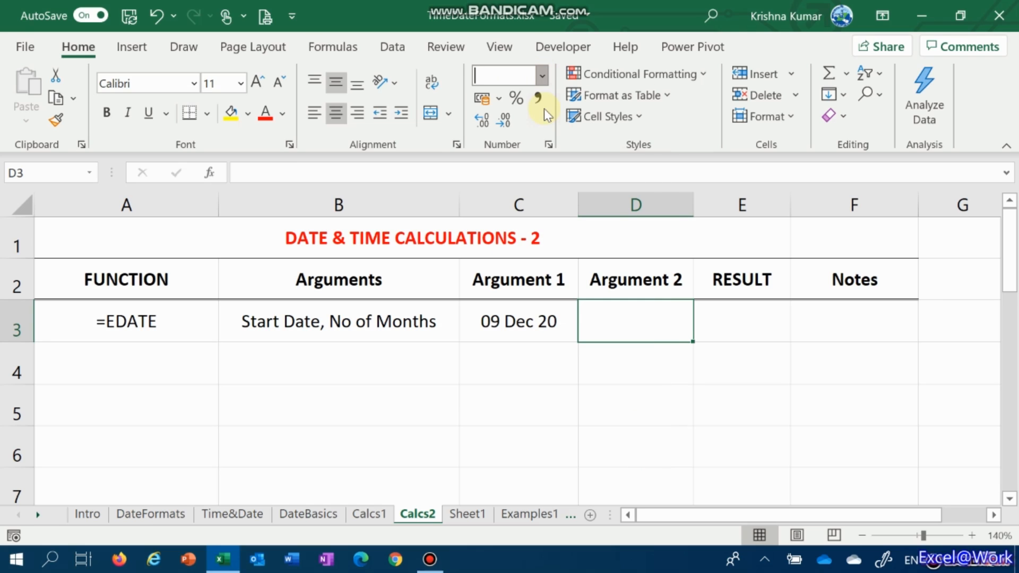
key(Down)
key(Up)
key(F2)
text(4)
key(Tab)
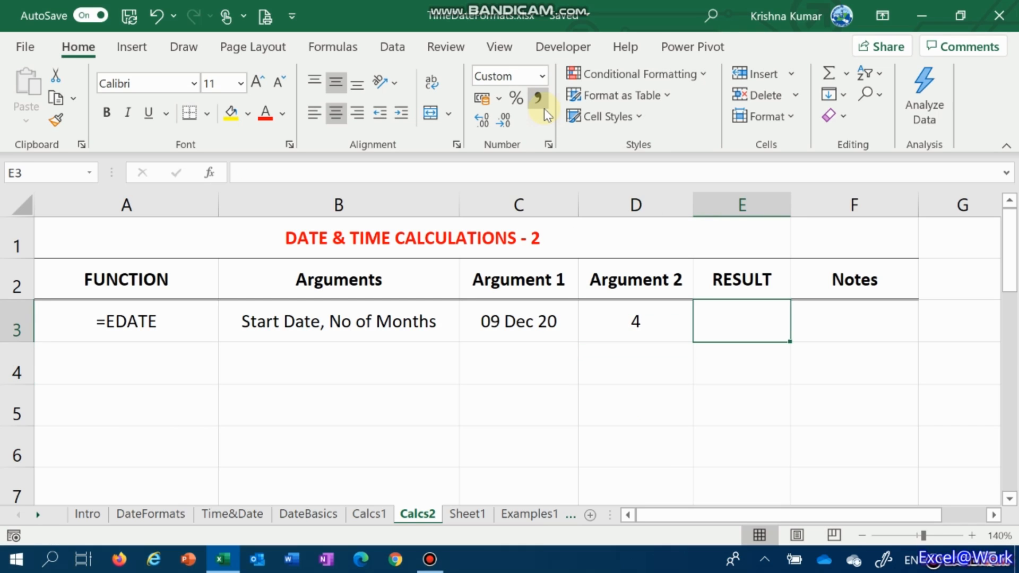
Copy the date format from C3 to result cell E3, and set E3's number format to General
click(498, 330)
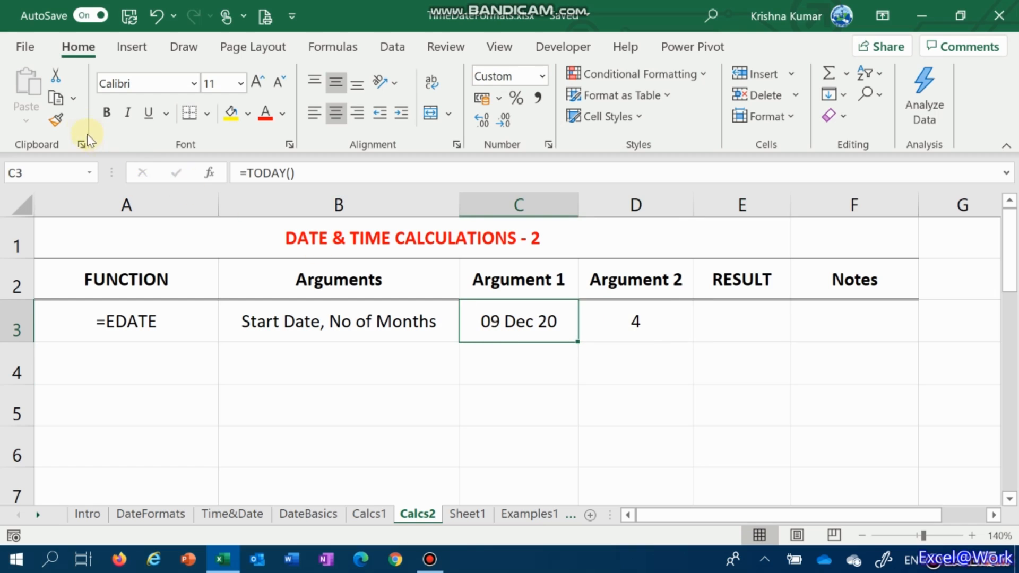
click(56, 120)
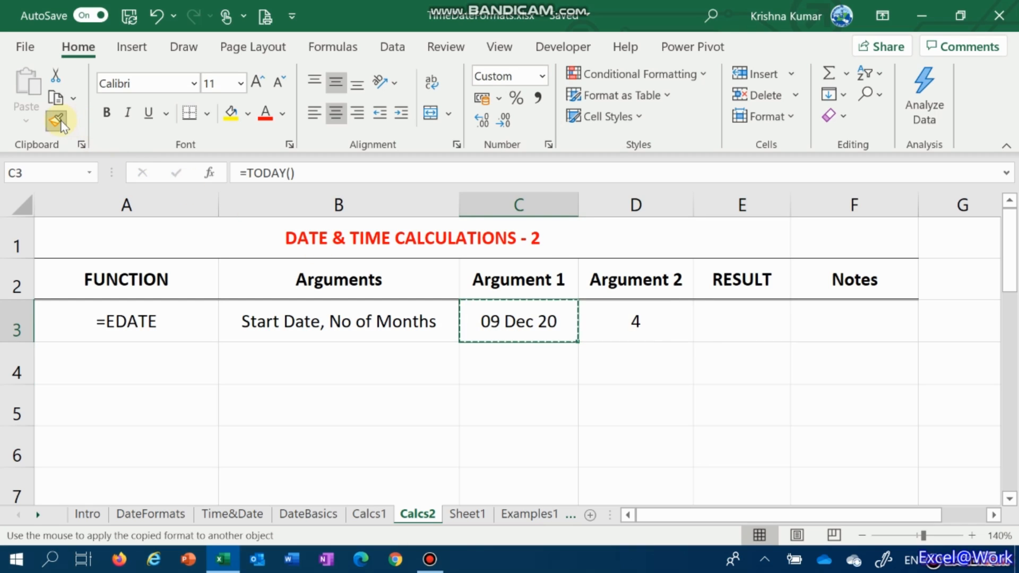
click(735, 315)
click(542, 76)
click(542, 114)
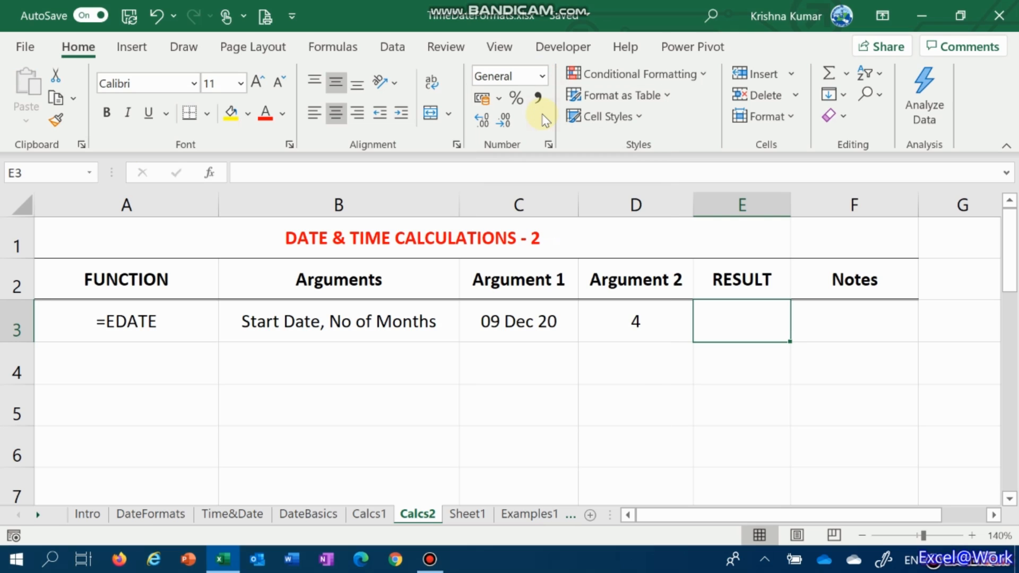
Enter the formula =EDATE(C3,D3) in result cell E3
text(=ed)
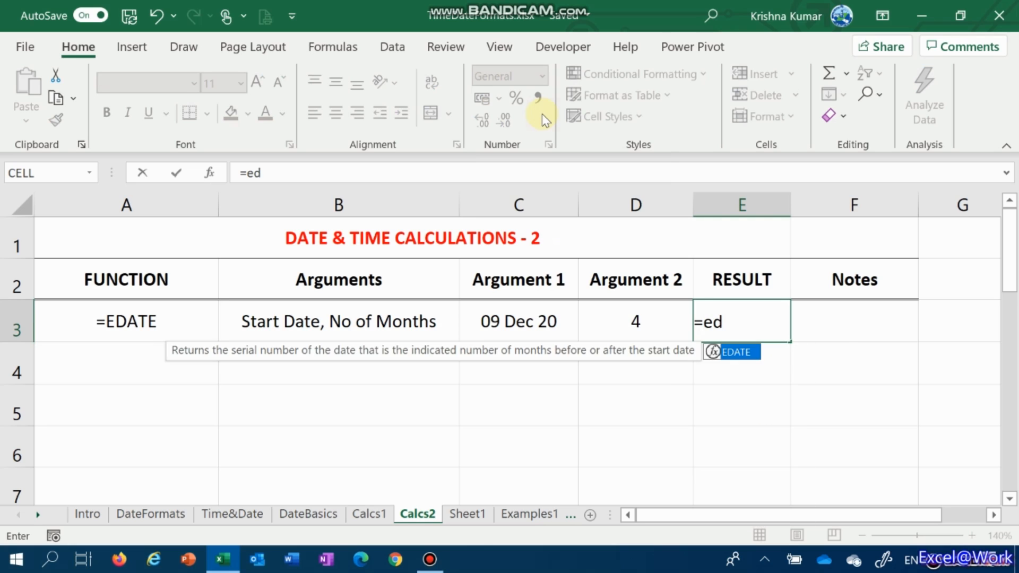
key(Tab)
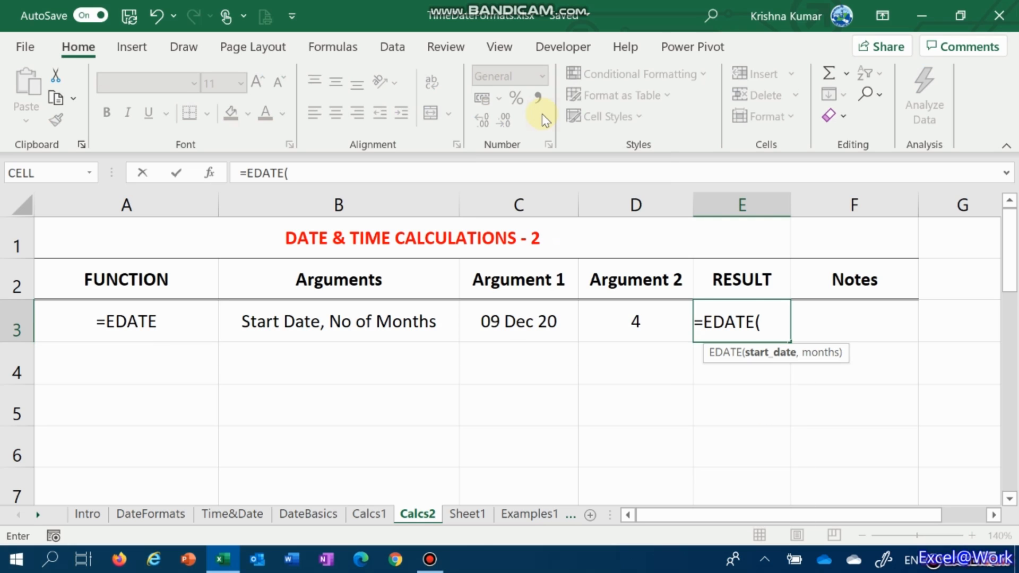
key(Left)
key(Left)
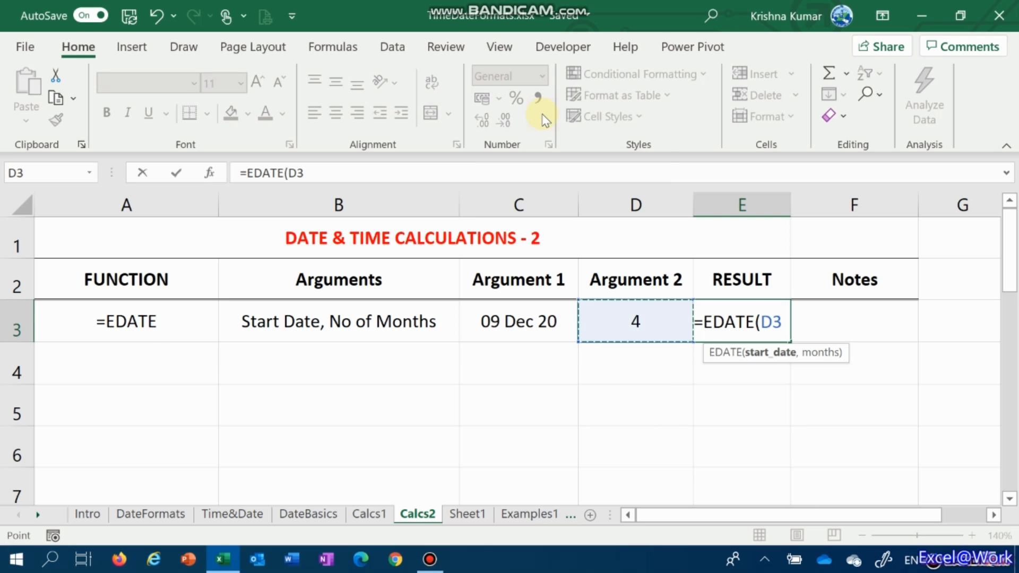
text(,)
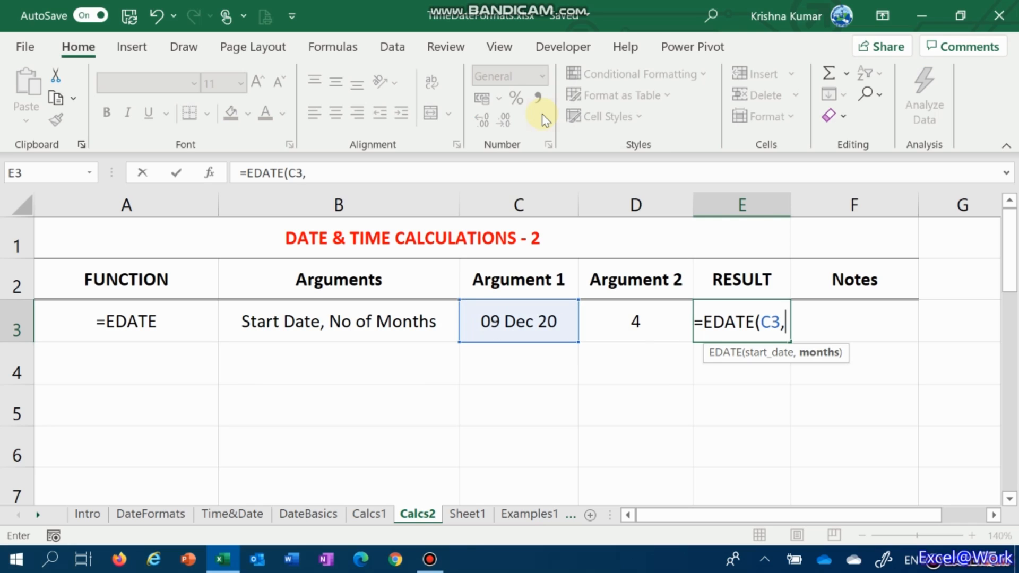
key(Left)
text())
key(ctrl+Return)
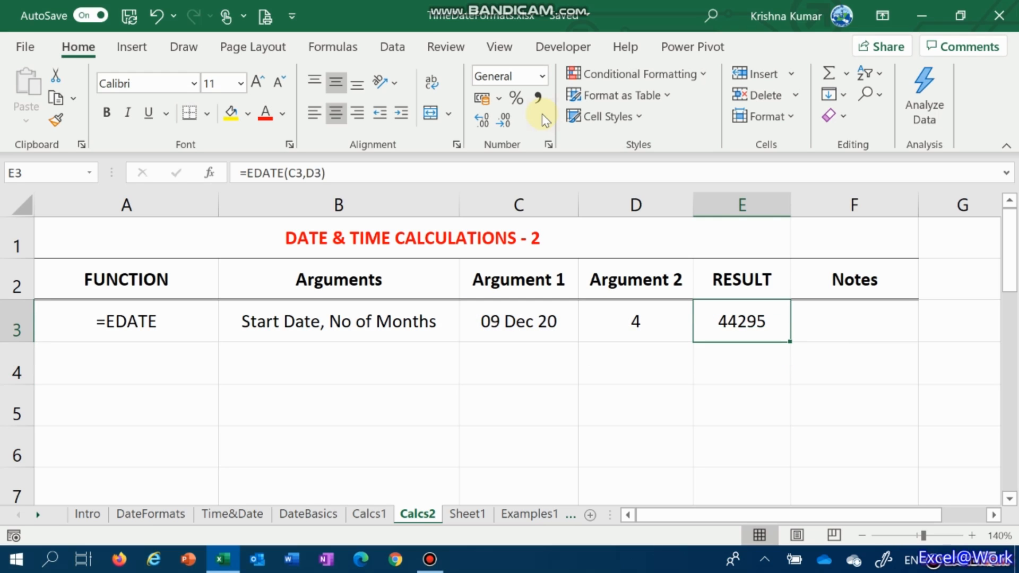
Apply the date format of cell C3 to the EDATE result in cell E3 with Format Painter
click(530, 317)
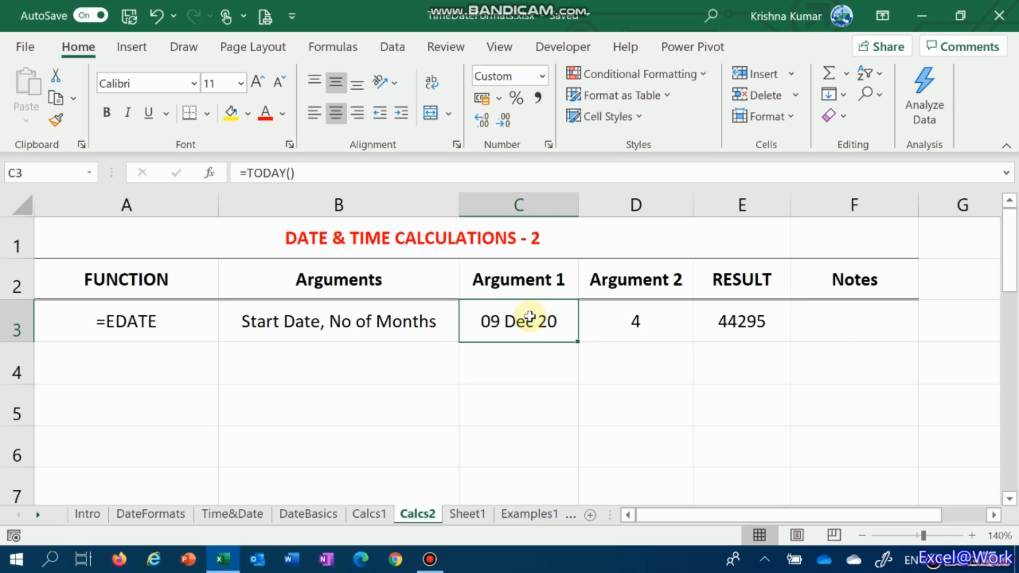
click(55, 120)
click(740, 319)
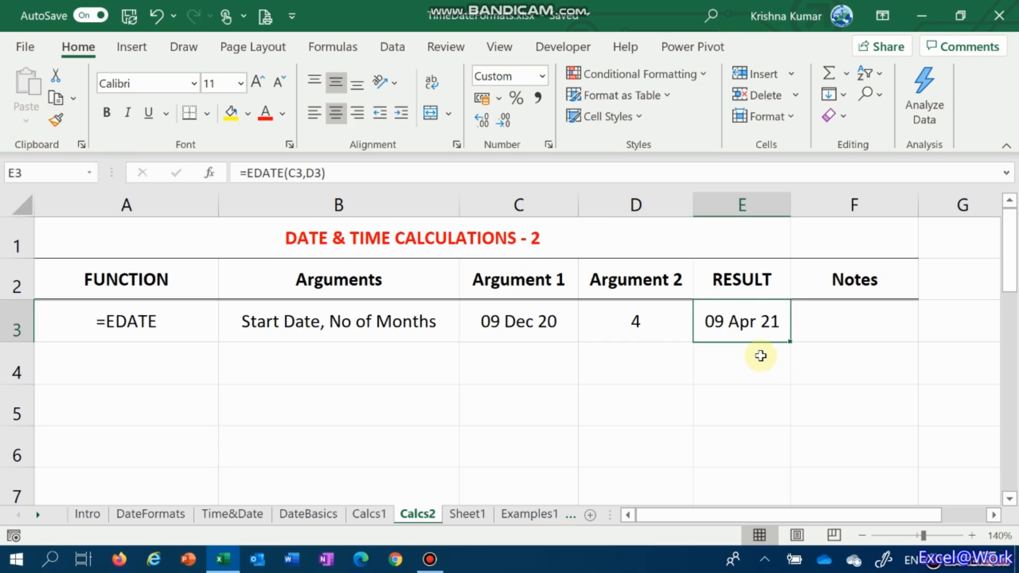
Change the number of months in cell D3 to -4
key(Down)
key(Up)
key(Left)
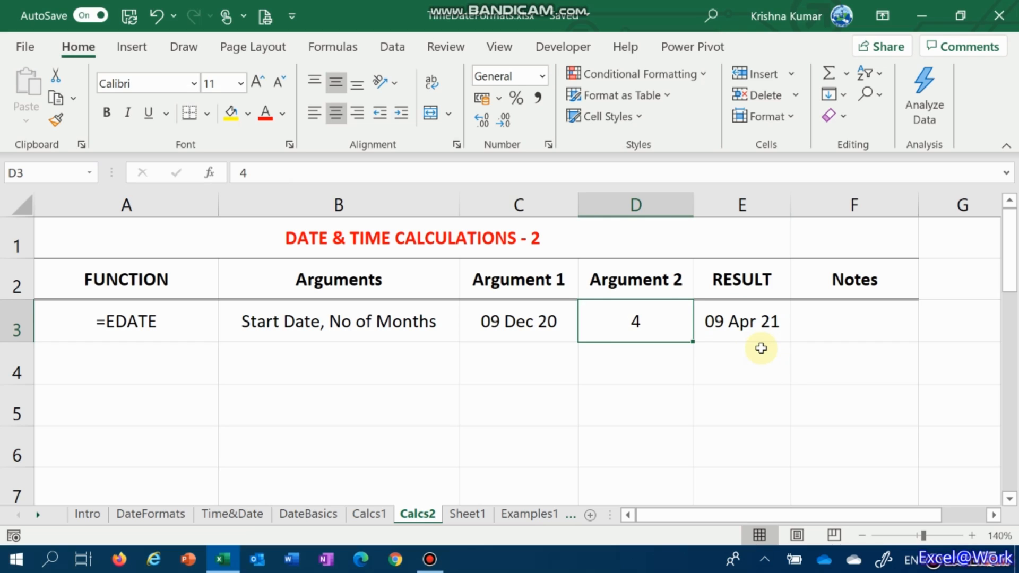
text(-4)
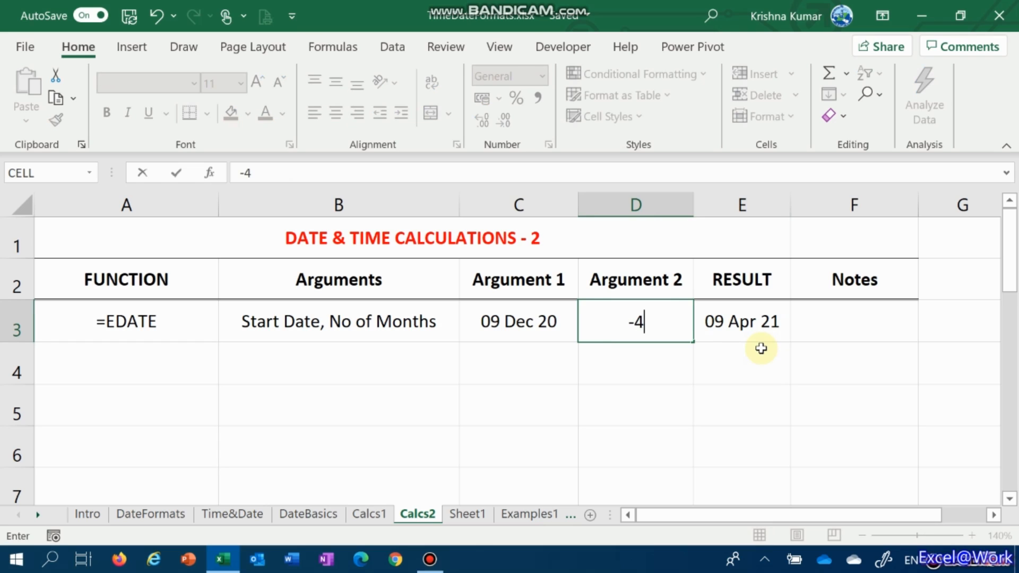
key(ctrl+Return)
key(Right)
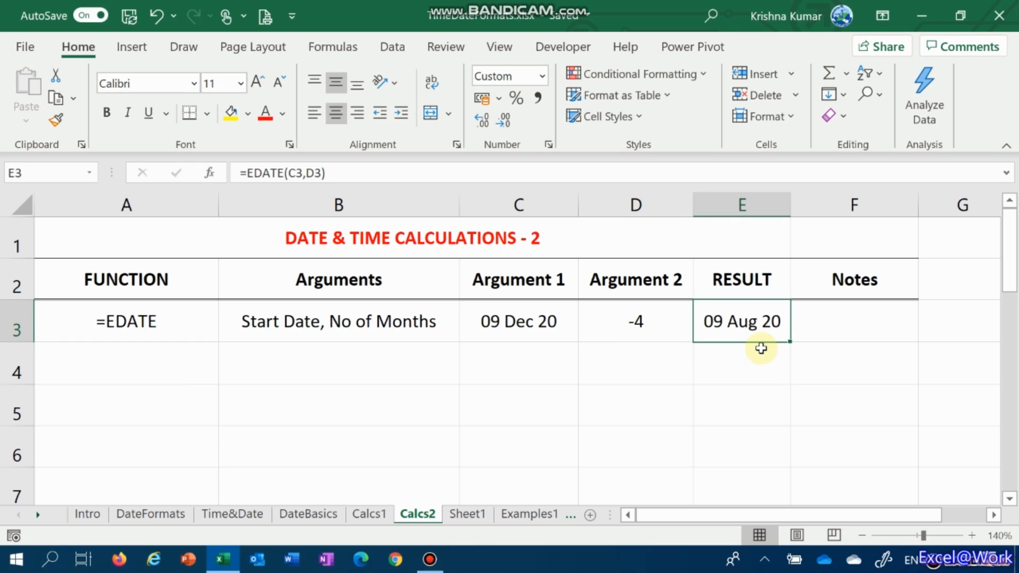
Append "(+ / -)" to the "Start Date, No of Months" arguments description in cell B3
key(Left)
key(Left)
key(Left)
key(F2)
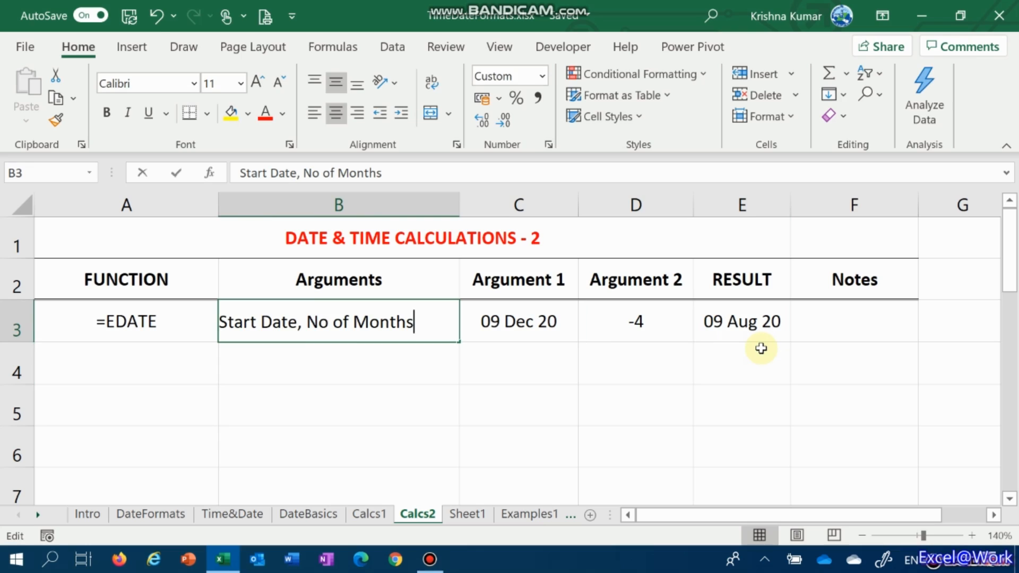
text((+)
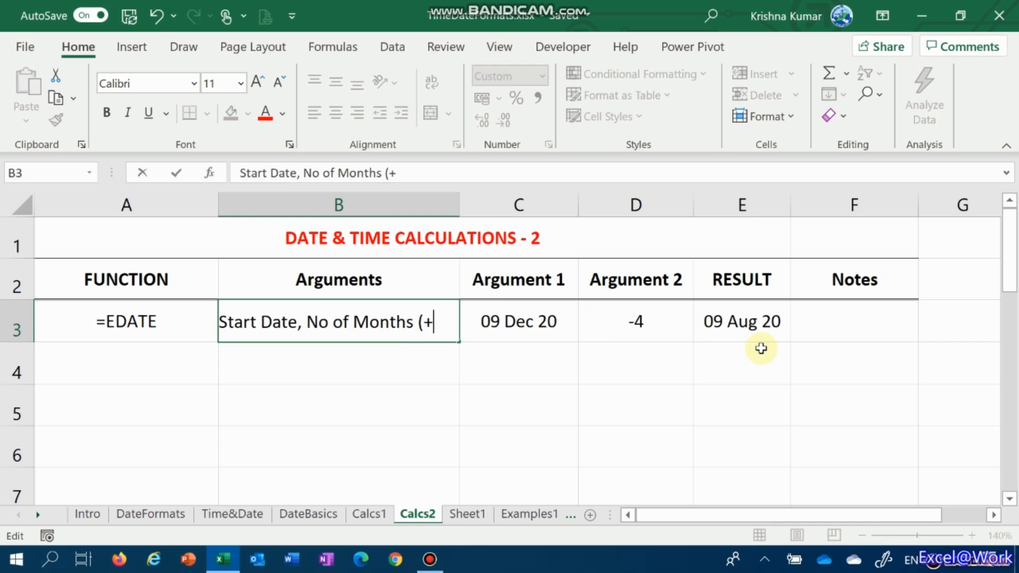
text( / -))
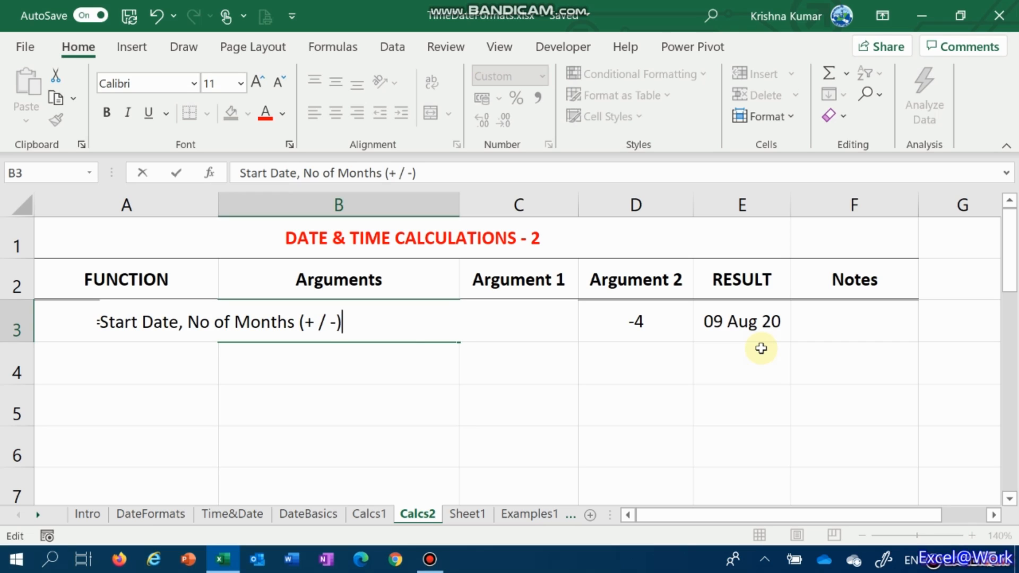
key(ctrl+Return)
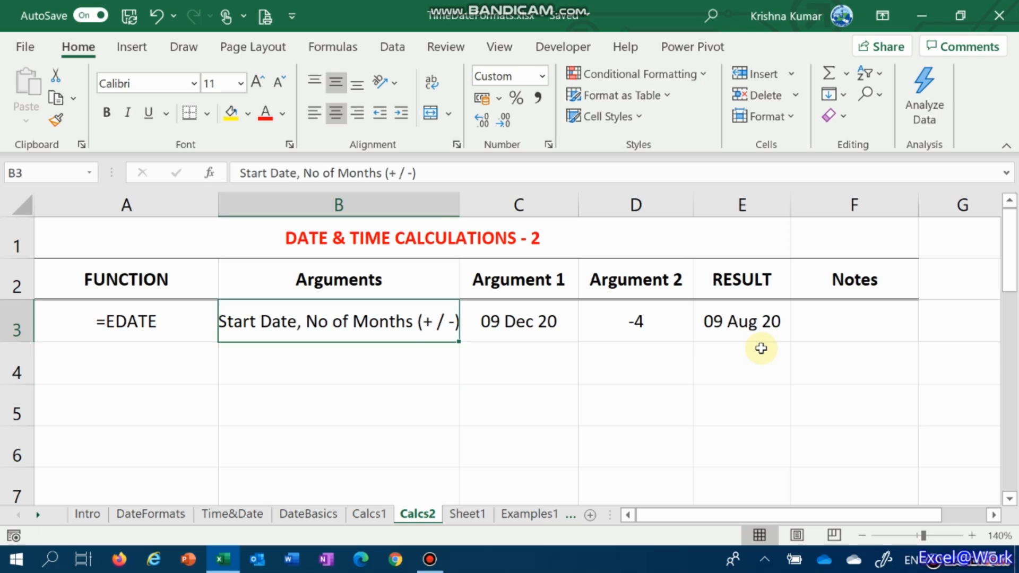
Replace the start date in cell C3 with 18/8 and check the EDATE inputs and result
key(Right)
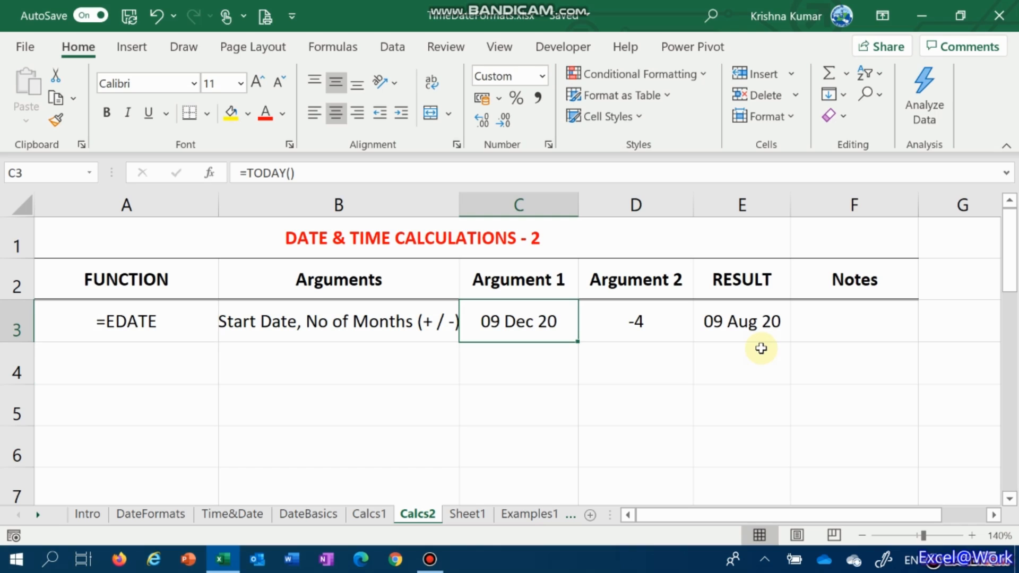
text(18/)
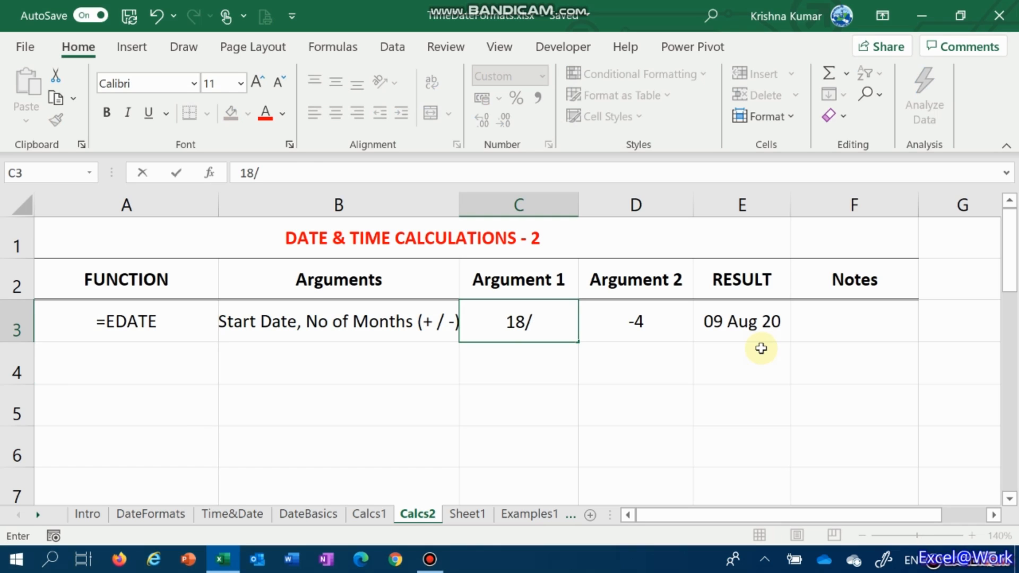
text(8)
key(Return)
key(Up)
key(Right)
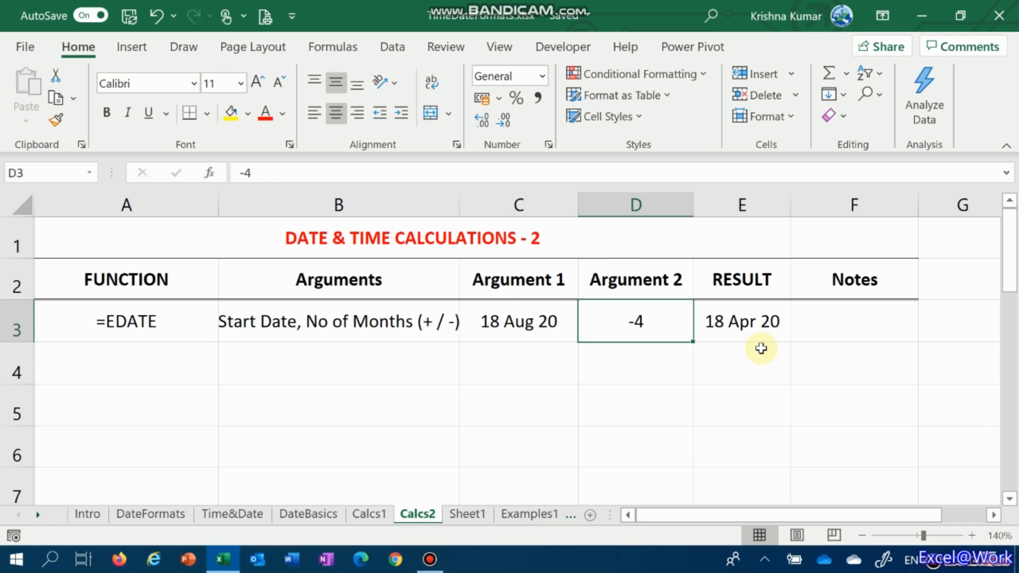
key(Right)
key(Left)
key(Left)
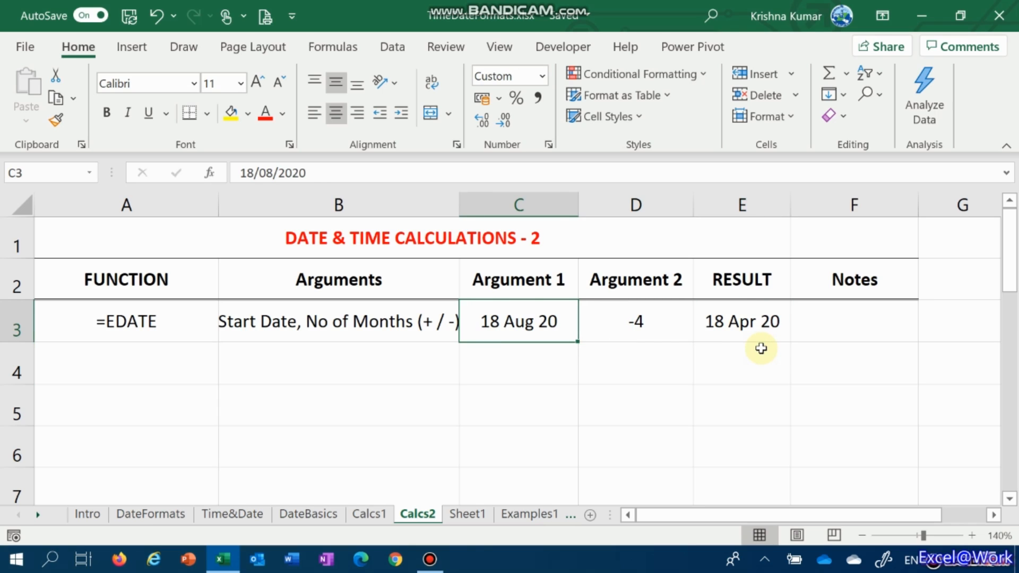
Set the number of months in cell D3 to 4
key(Right)
key(Right)
key(Left)
text(4)
key(Tab)
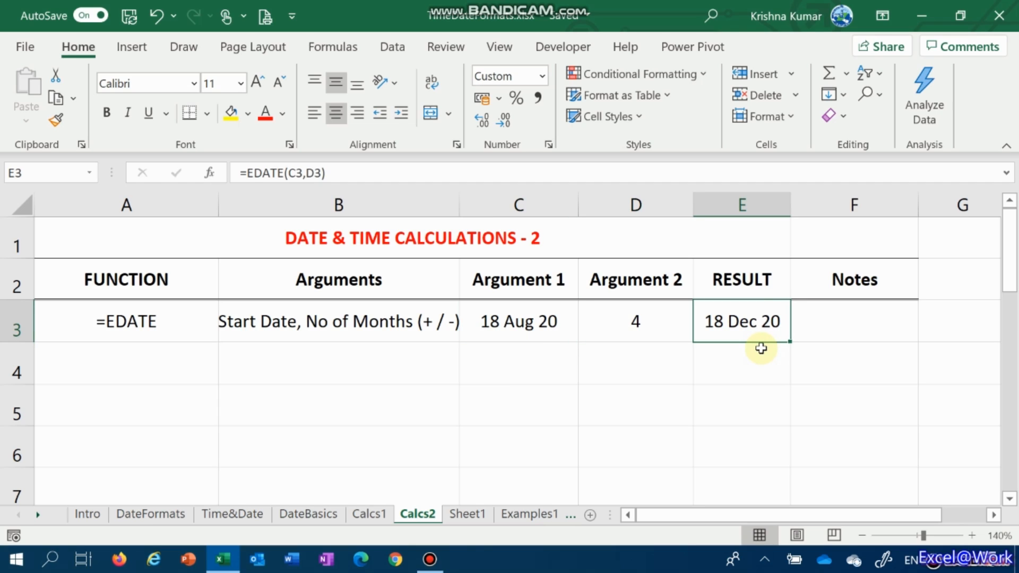
Change the start date in cell C3 to the month-end date 31/8 and check the EDATE result
key(Left)
key(Left)
key(Right)
key(Left)
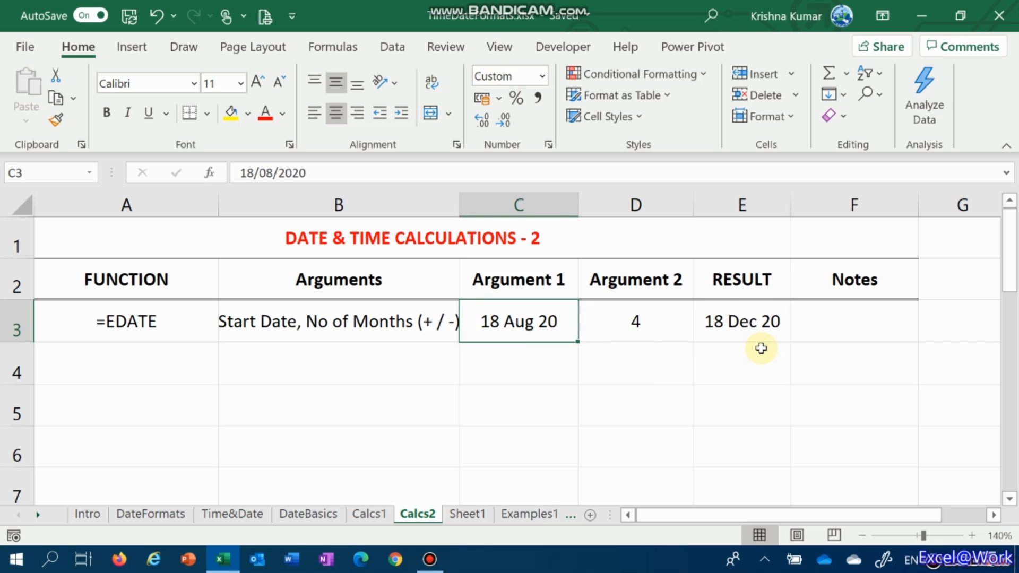
text(31/)
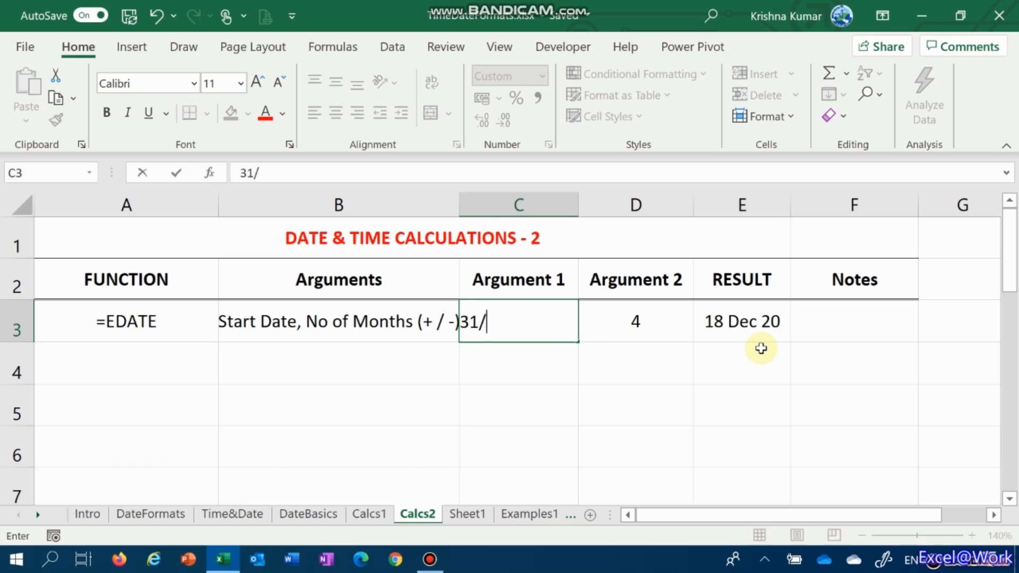
text(8)
key(Return)
key(Up)
key(Right)
key(Right)
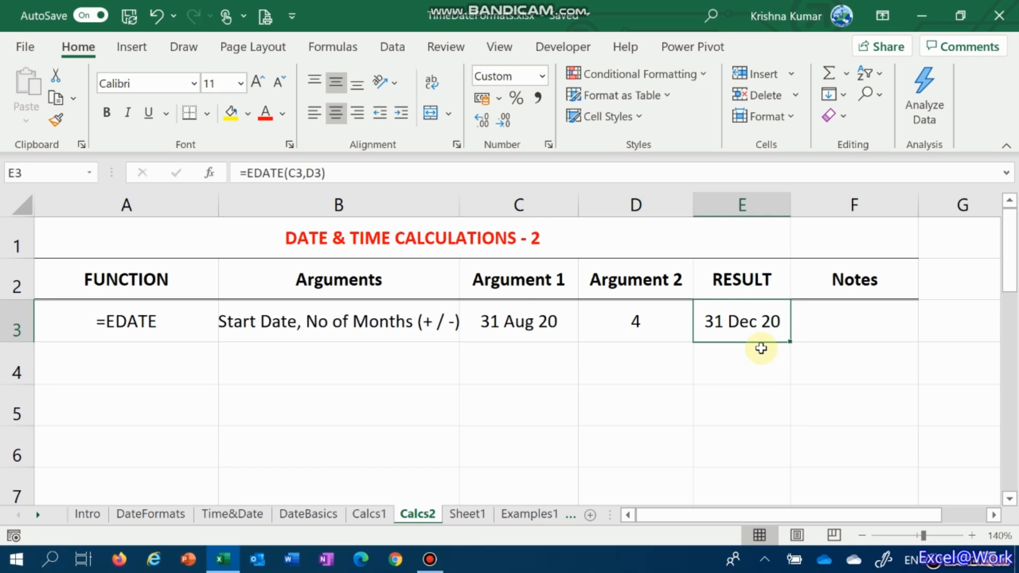
Set the number of months in cell D3 to 3
key(Left)
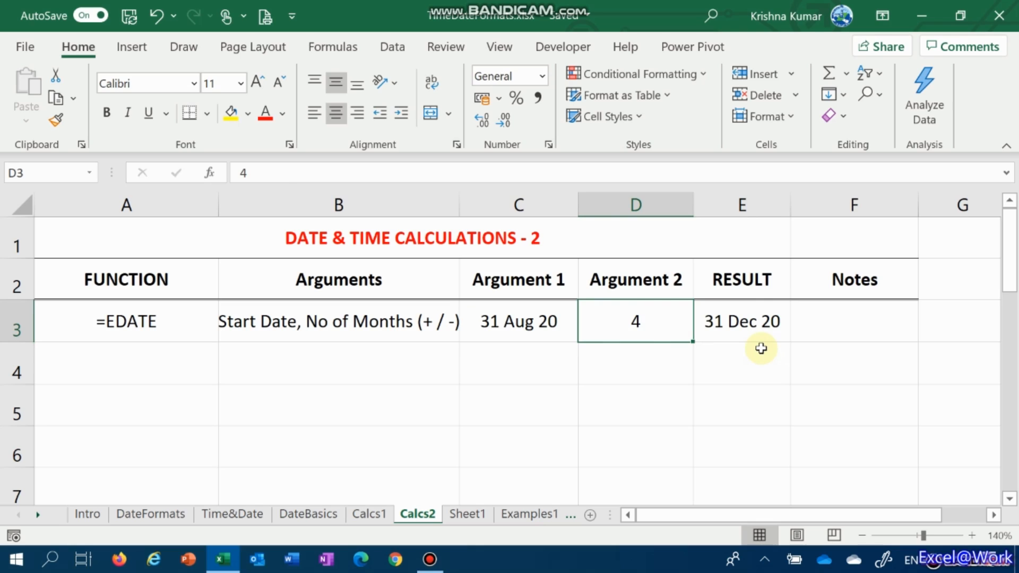
text(3)
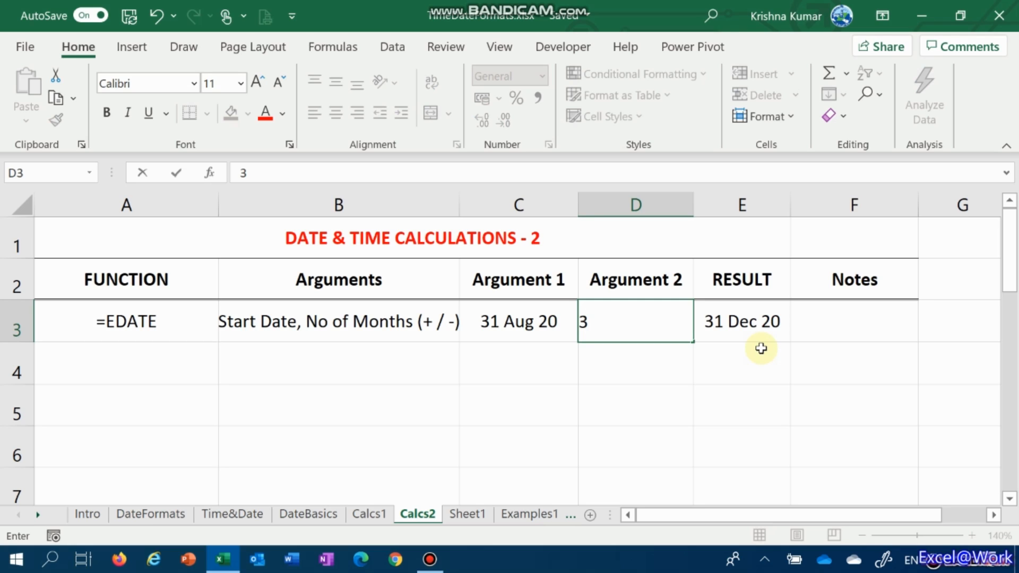
key(Tab)
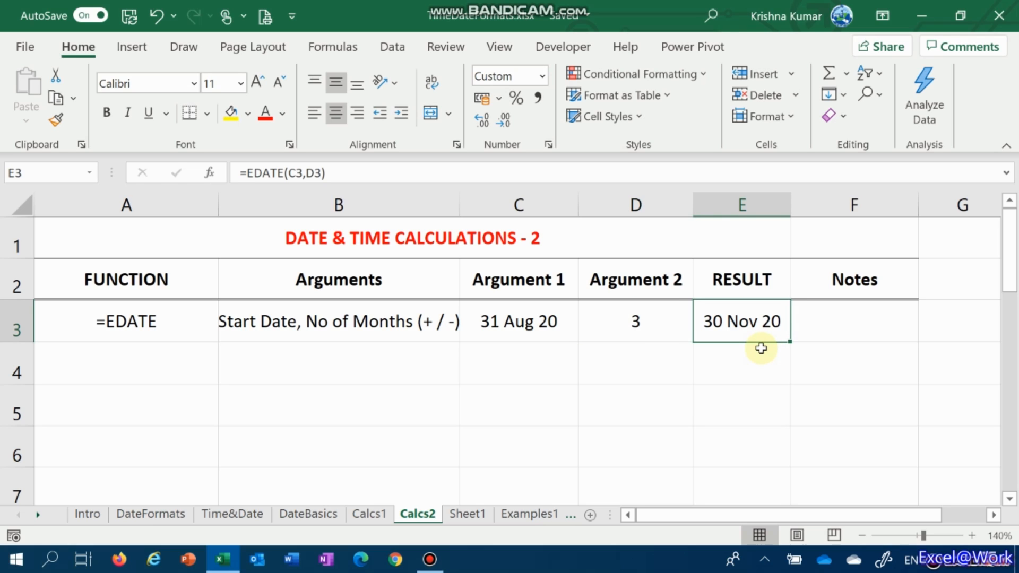
Change the number of months in cell D3 to 1 for the 31 August start date
key(Left)
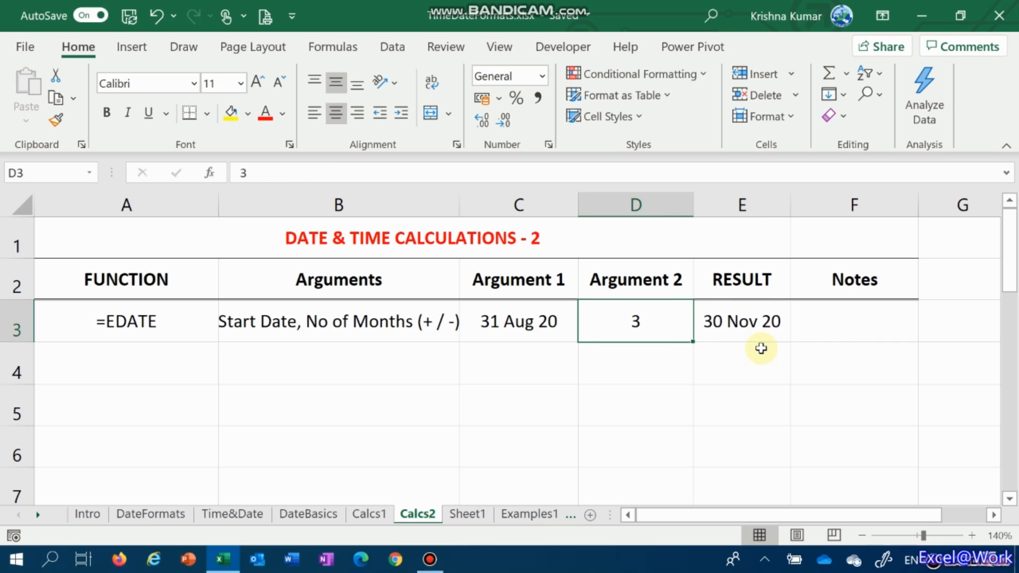
text(1)
key(Return)
key(Up)
key(Right)
Set the number of months in cell D3 to -6 and check the EDATE result
key(Left)
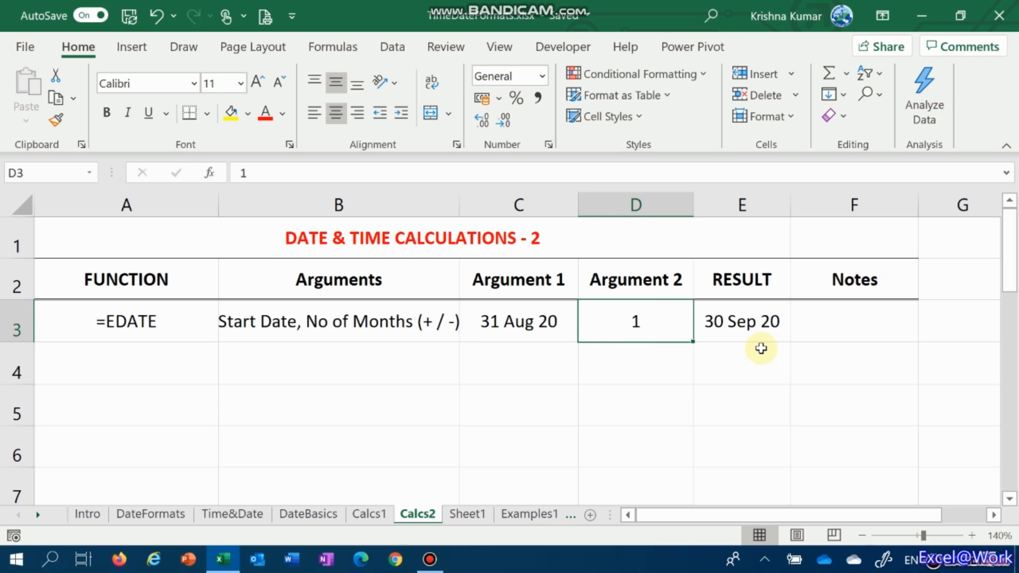
text(-6)
key(Return)
key(Up)
key(Left)
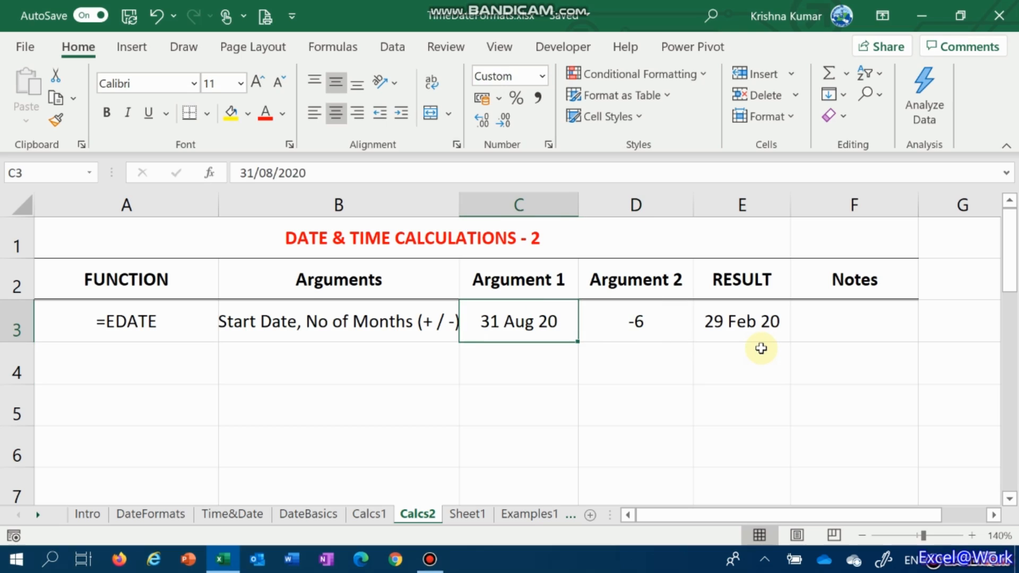
key(Right)
key(Right)
Change the start date in cell C3 to 30/9
key(Left)
key(Left)
text(30/9)
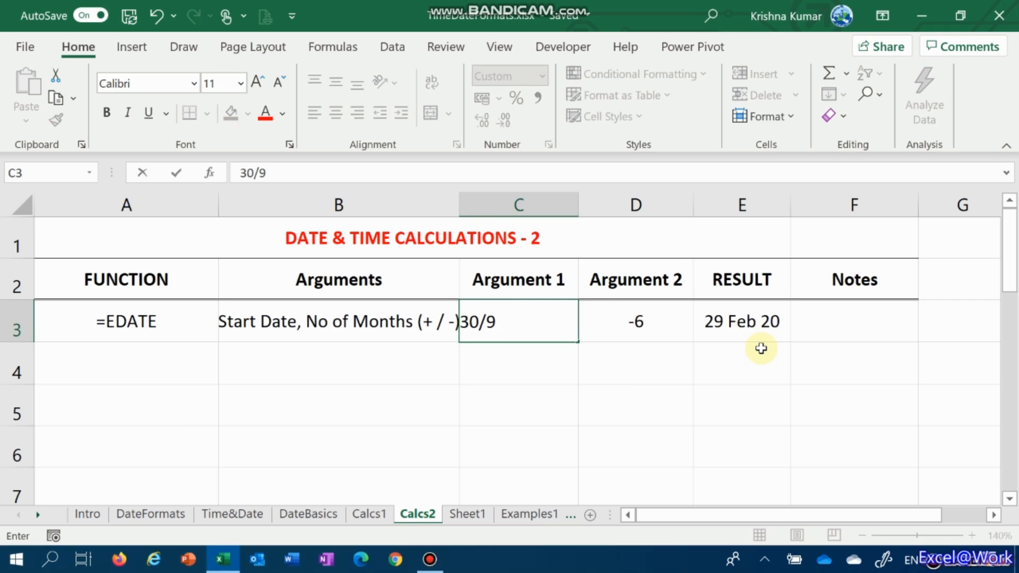
key(Return)
key(Up)
Edit the number of months in cell D3 to 1 for the 30 September start date
key(Right)
key(F2)
key(BackSpace)
key(BackSpace)
text(1)
key(Return)
key(Up)
key(Right)
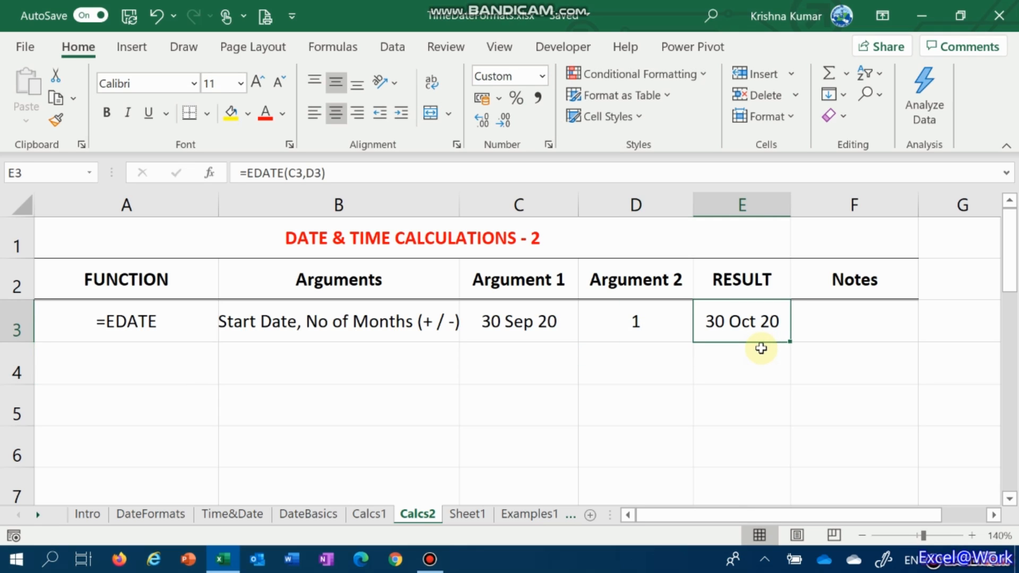
Change the start date in cell C3 to 31/10 and compare it with the EDATE result
key(Left)
key(Left)
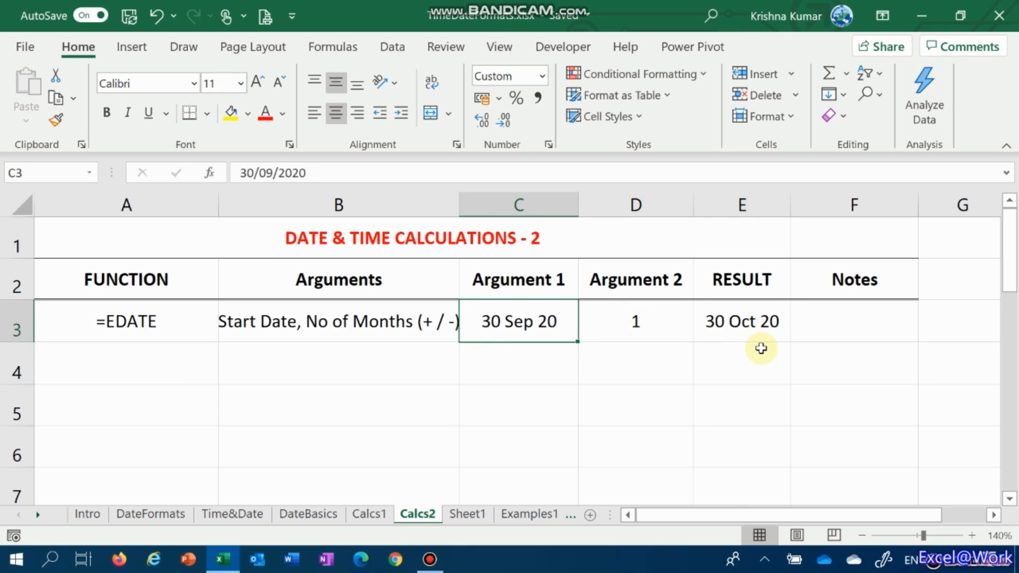
text(31/10)
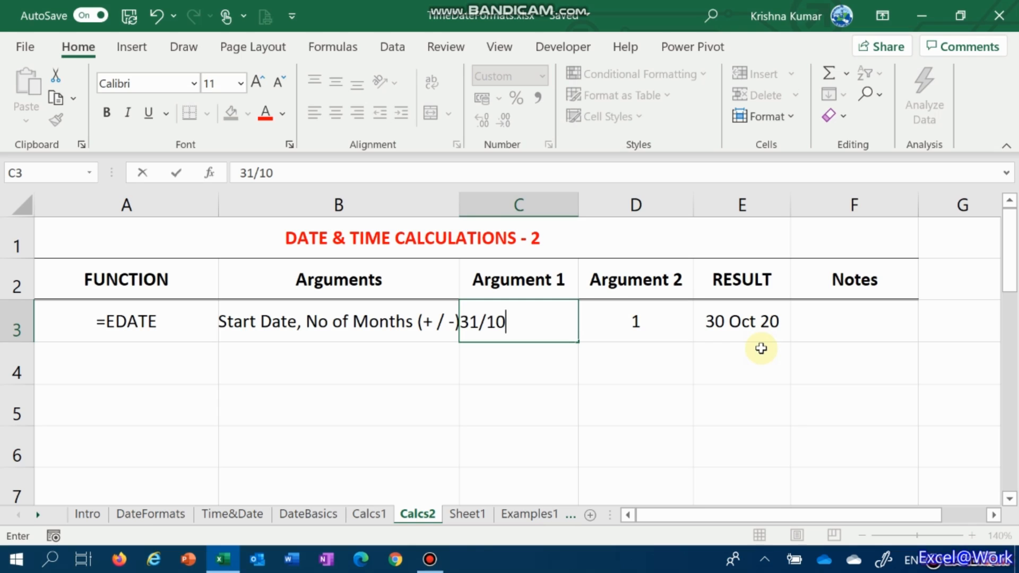
key(Tab)
key(Tab)
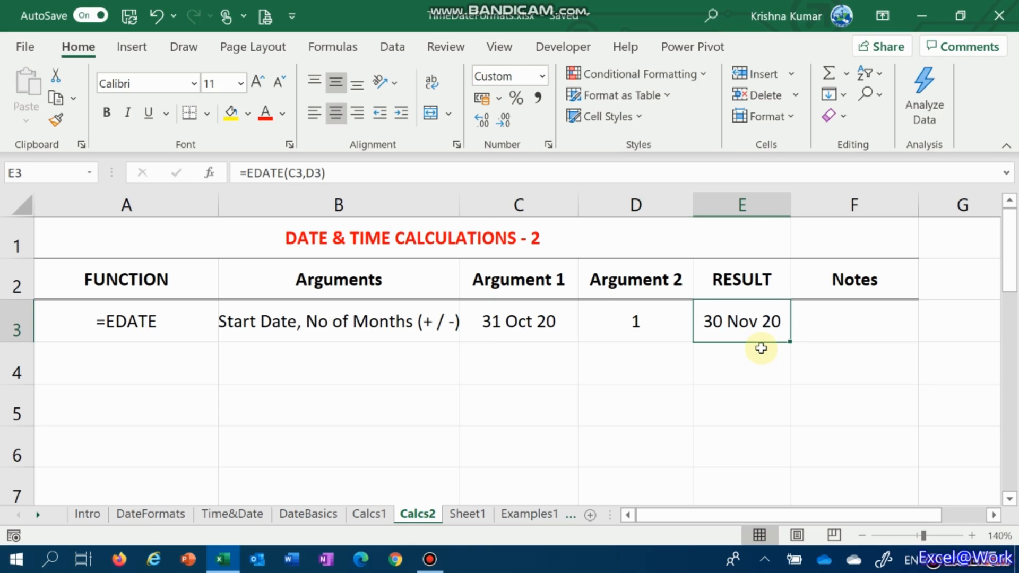
key(Left)
key(Left)
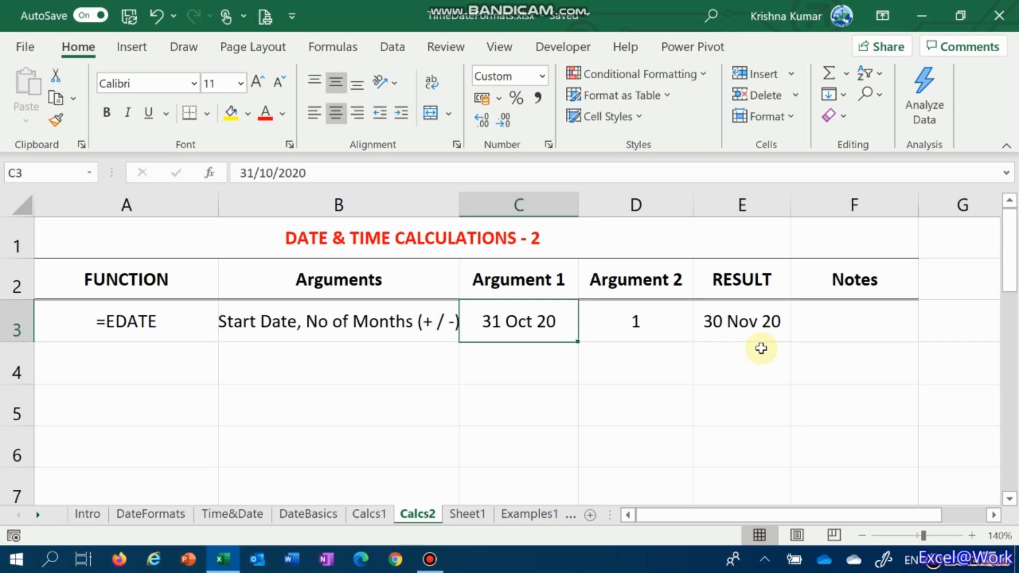
key(Right)
key(Right)
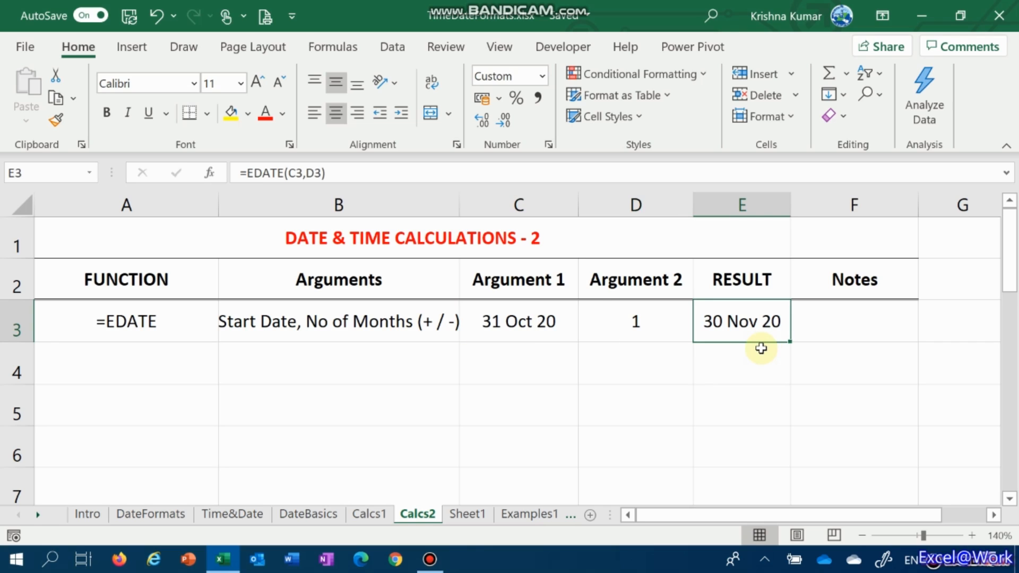
Enter the note "Exact Date from number of months (before or after)" in cell F3 of the EDATE row
key(Right)
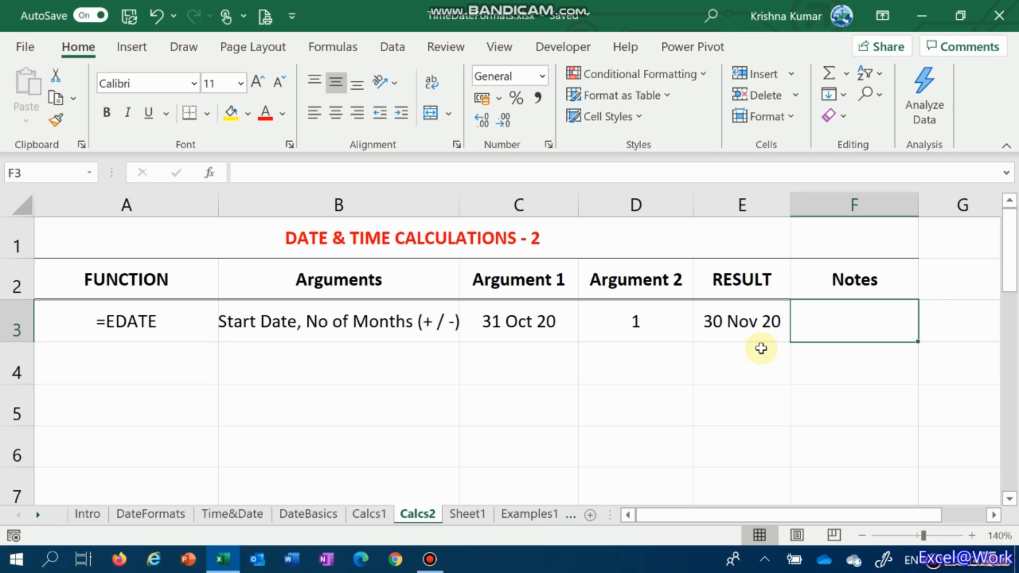
text(Ex)
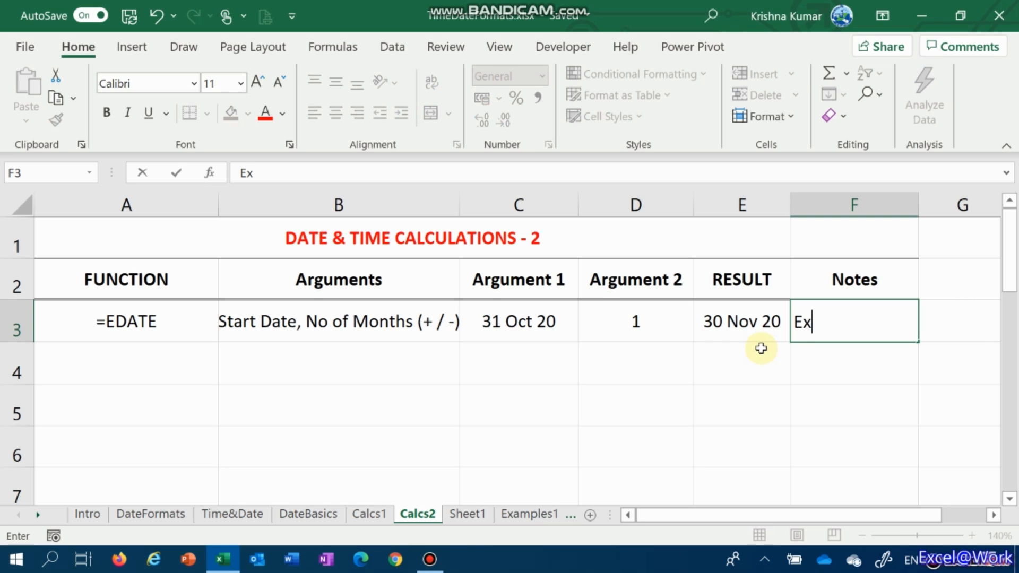
text(act Date)
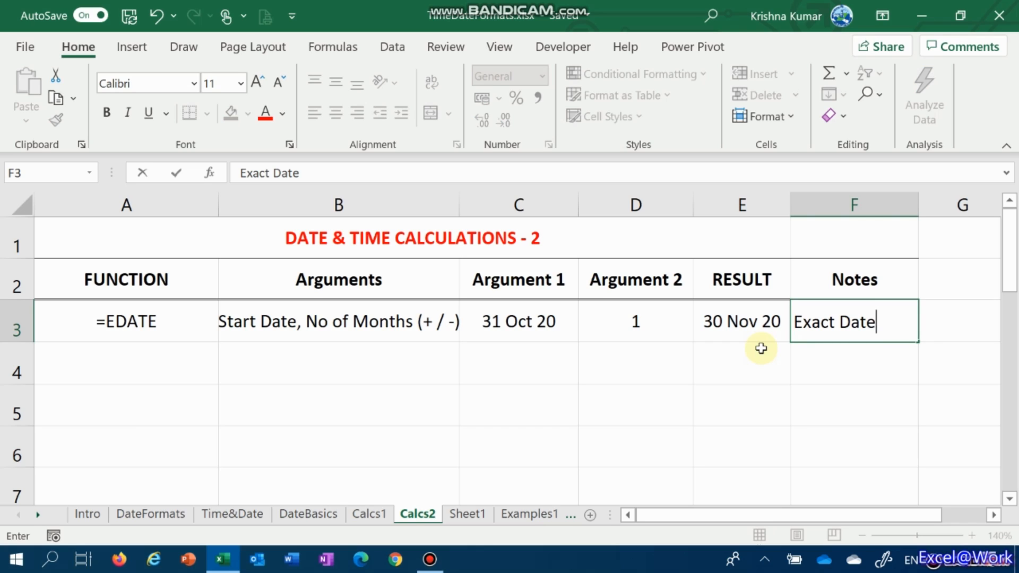
text( from )
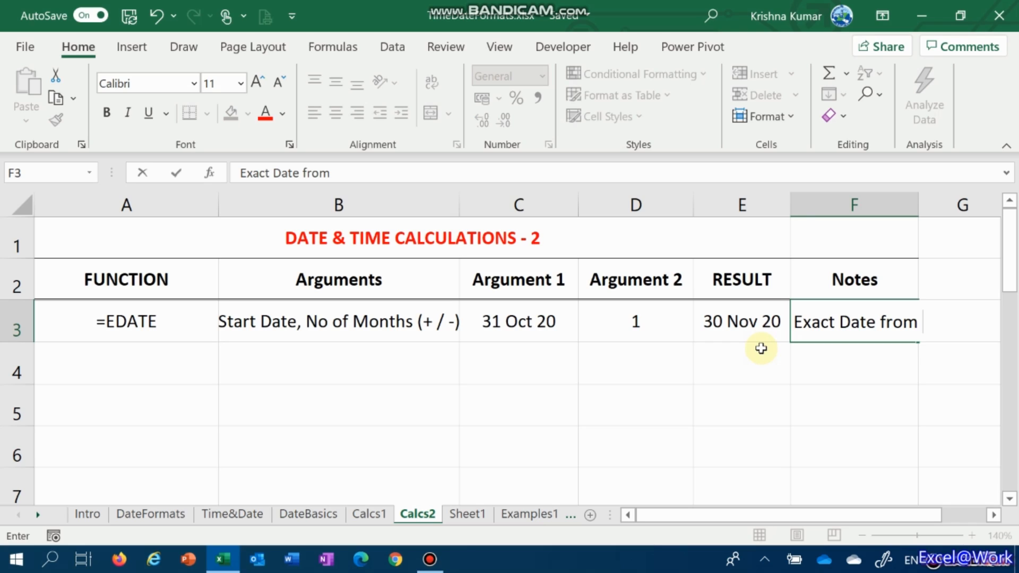
text(number of )
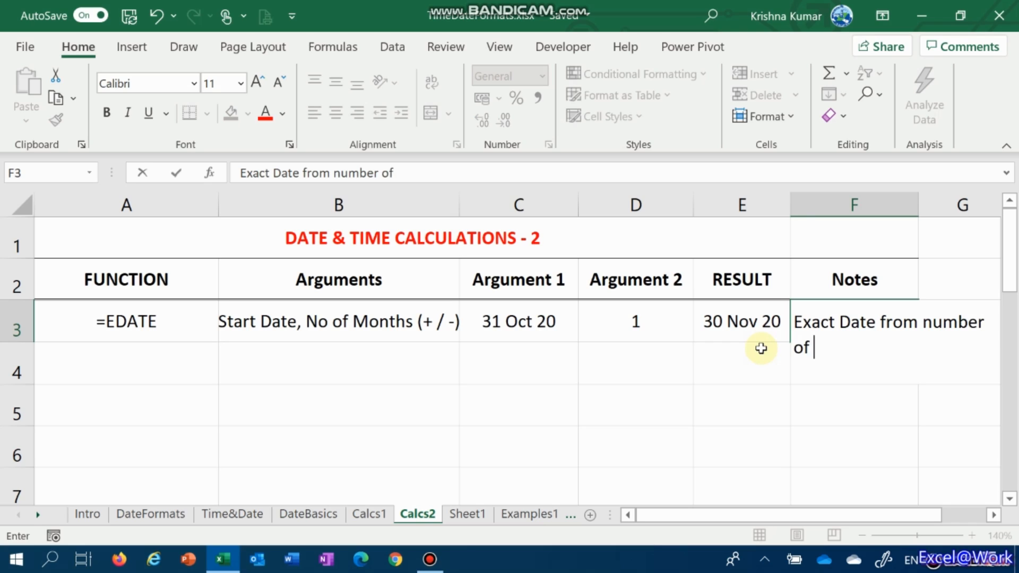
text(minth)
key(BackSpace)
key(BackSpace)
key(BackSpace)
key(BackSpace)
text(onths)
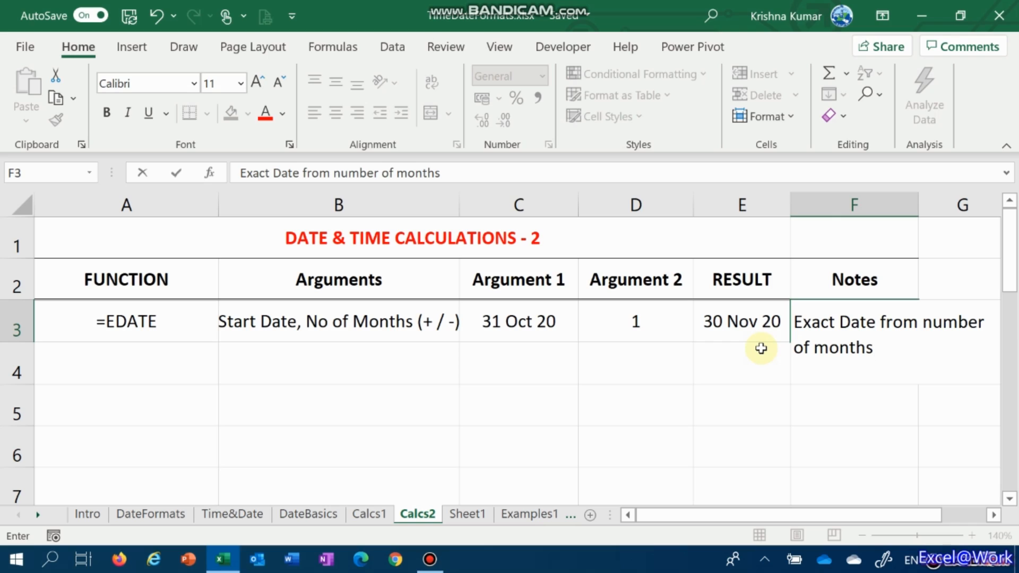
text( (before or a)
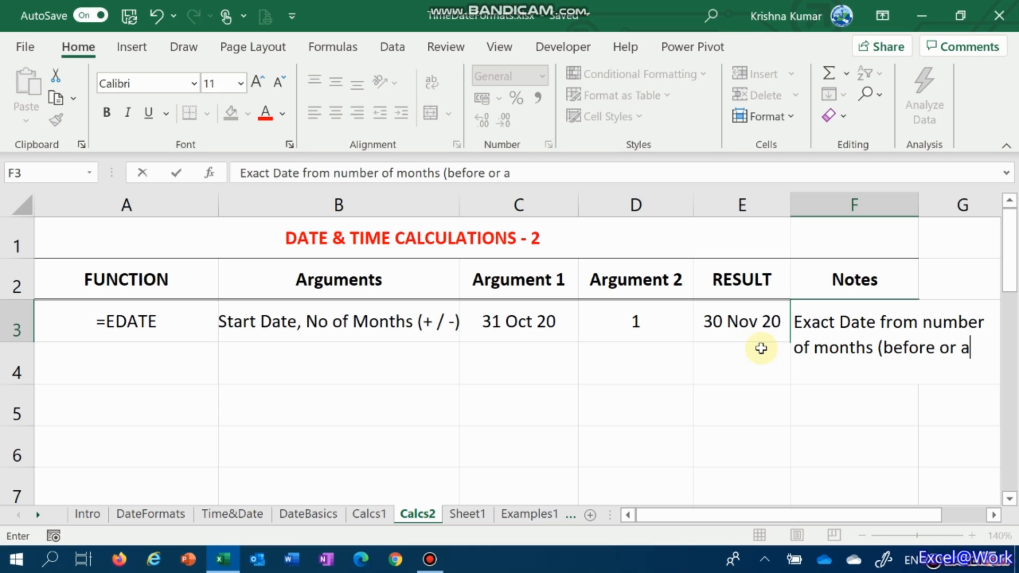
text(fter))
key(ctrl+Return)
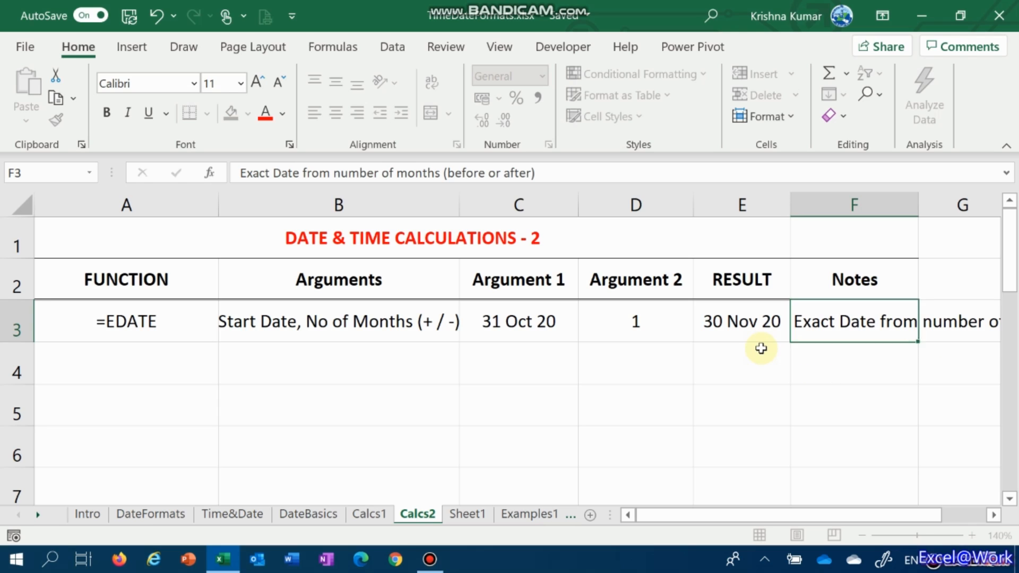
Enter the function name =EOMONTH as a text label in cell A4
key(Left)
key(Left)
key(Left)
key(Left)
key(Left)
key(Down)
key(Right)
key(Right)
key(Right)
key(Right)
key(Left)
key(Left)
key(Left)
key(Left)
text(=eomtnh)
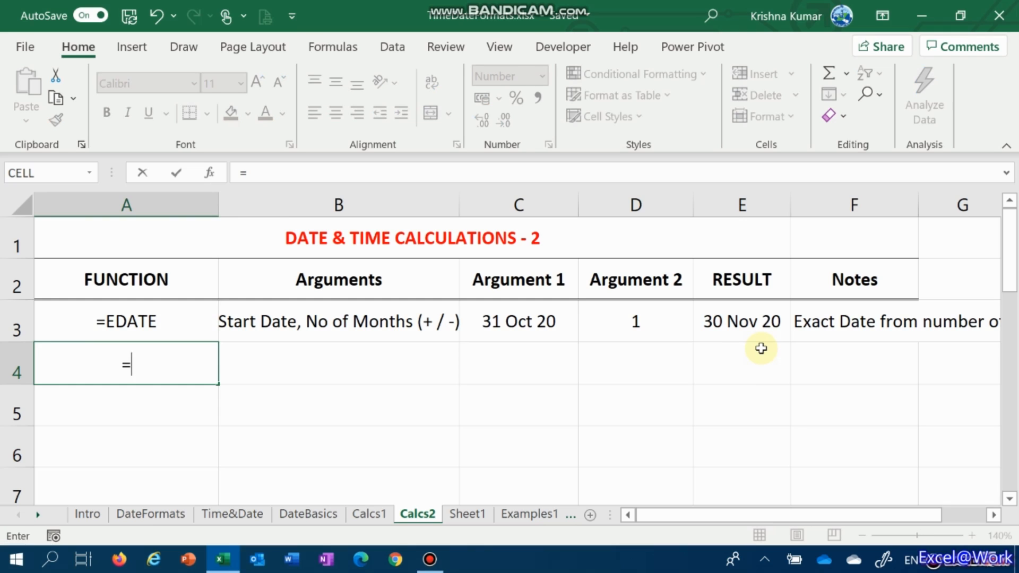
key(BackSpace)
key(BackSpace)
key(BackSpace)
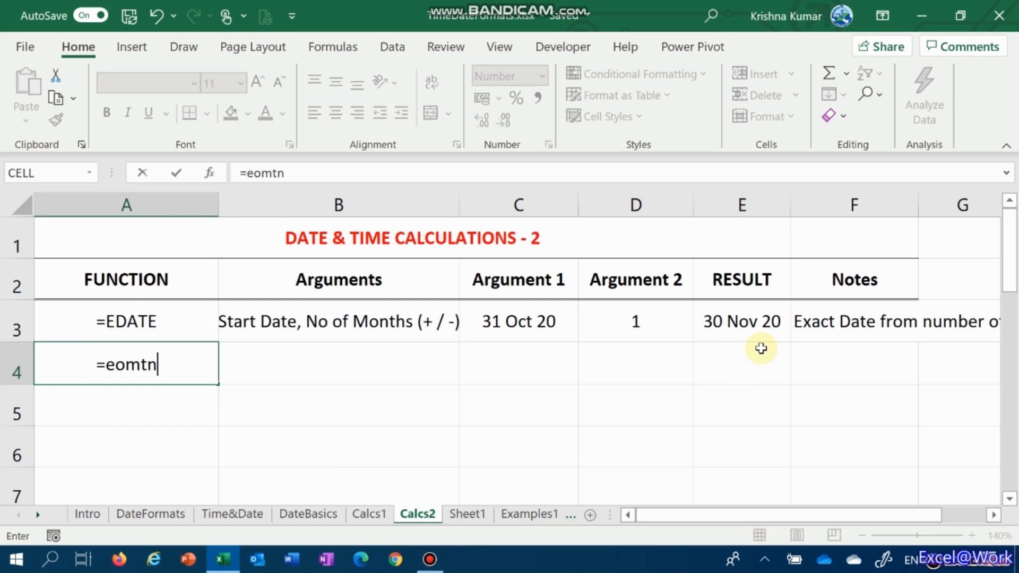
text(on)
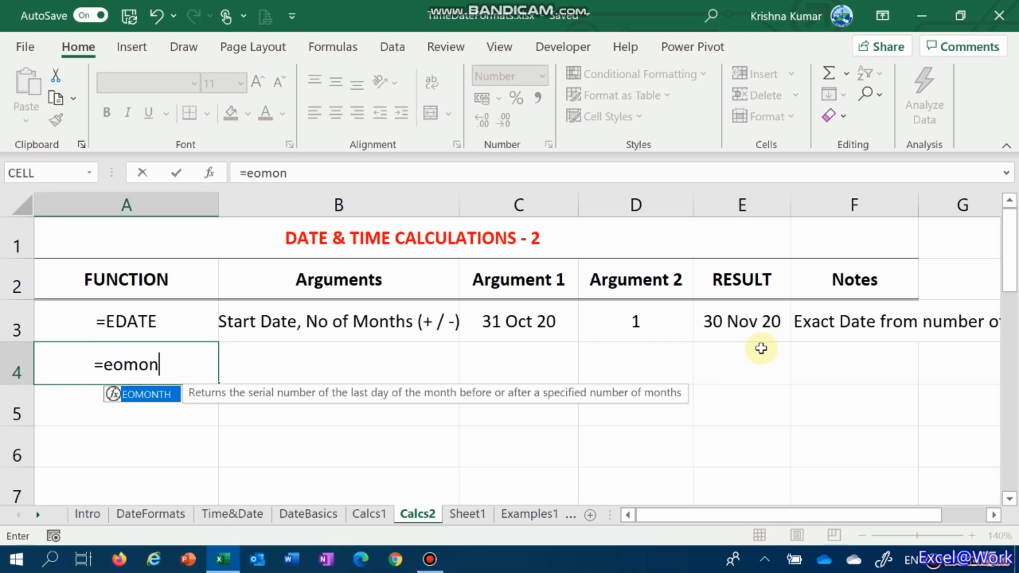
key(Tab)
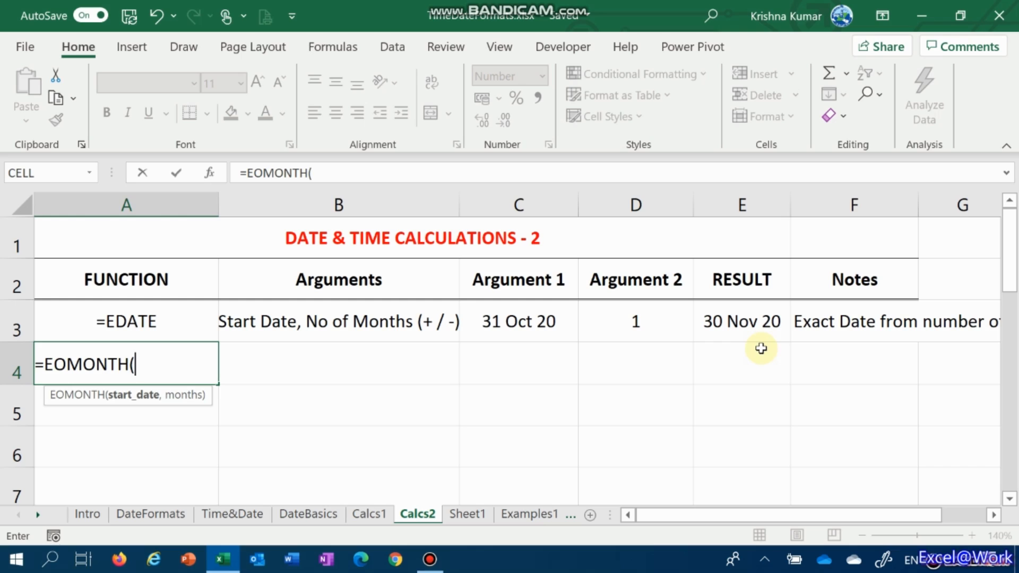
key(BackSpace)
key(F2)
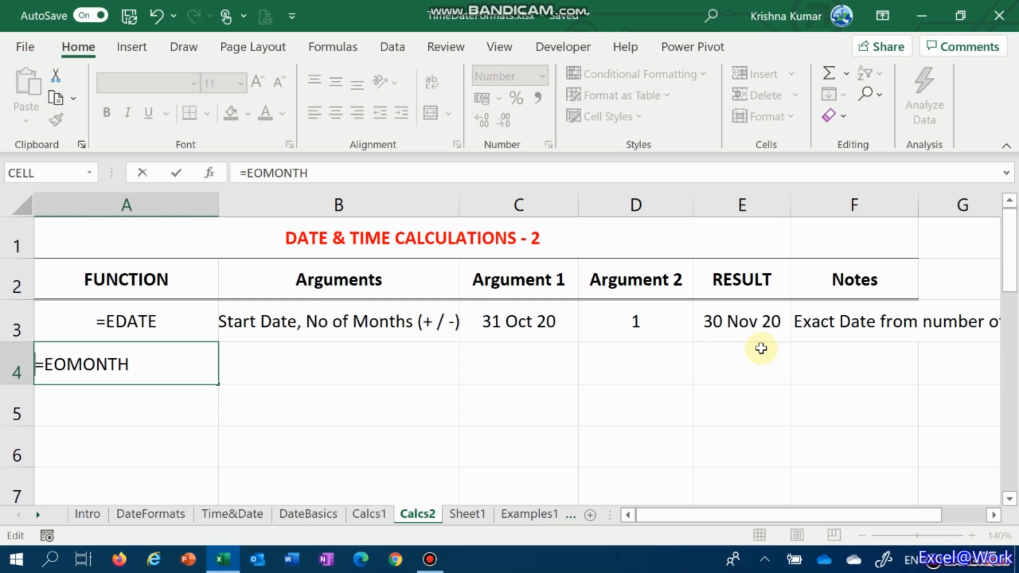
text(')
key(ctrl+Return)
Enter "Start Date, No of Months (+ / -)" as the EOMONTH arguments description in cell B4
key(Right)
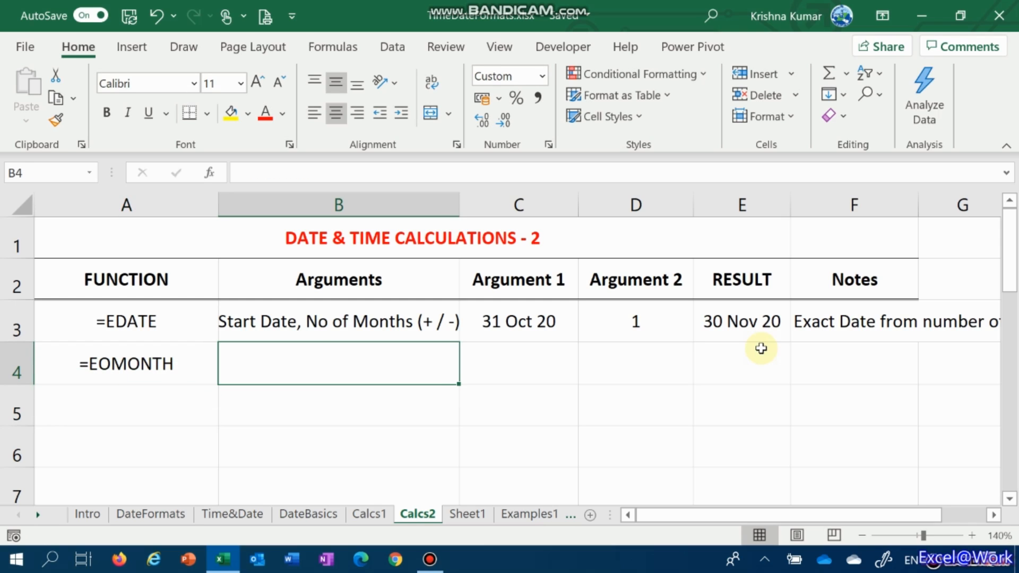
text(Stat)
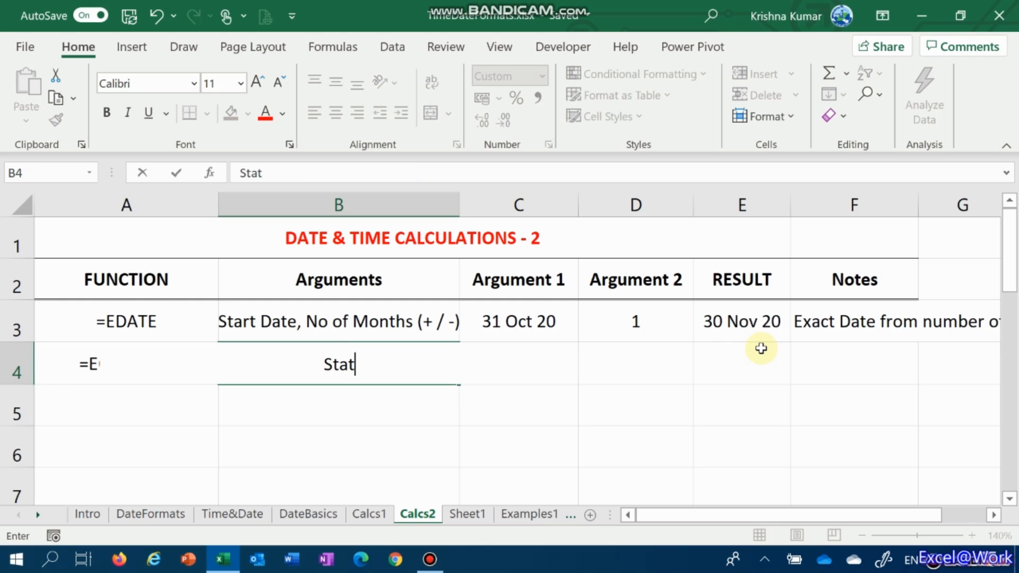
key(BackSpace)
text(rt Date, No of Months (+ / -))
key(Return)
Link the EOMONTH start date in cell C4 to the EDATE start date with =C3
key(Up)
key(Right)
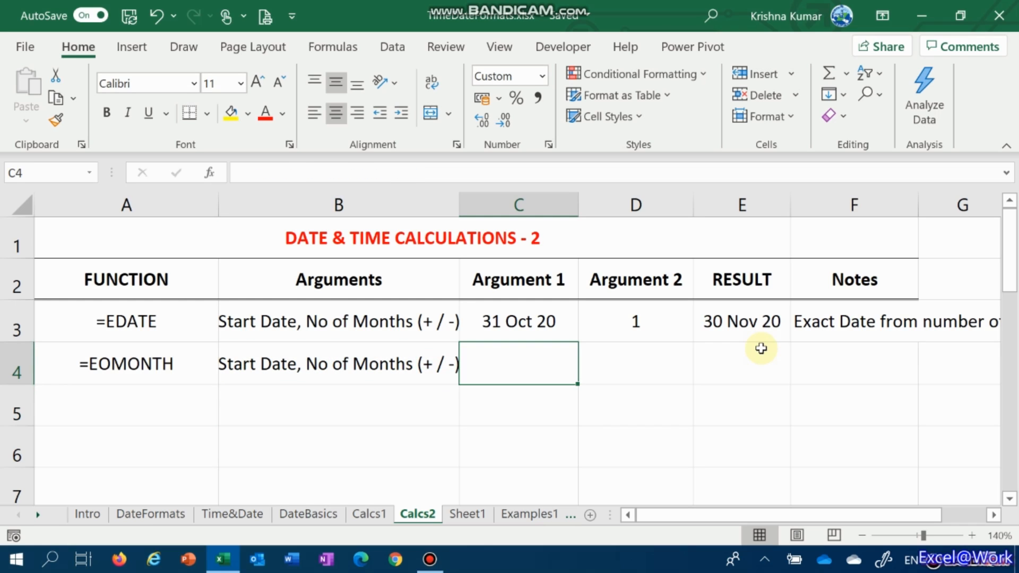
key(Right)
key(Right)
key(Right)
key(Left)
key(Left)
key(Left)
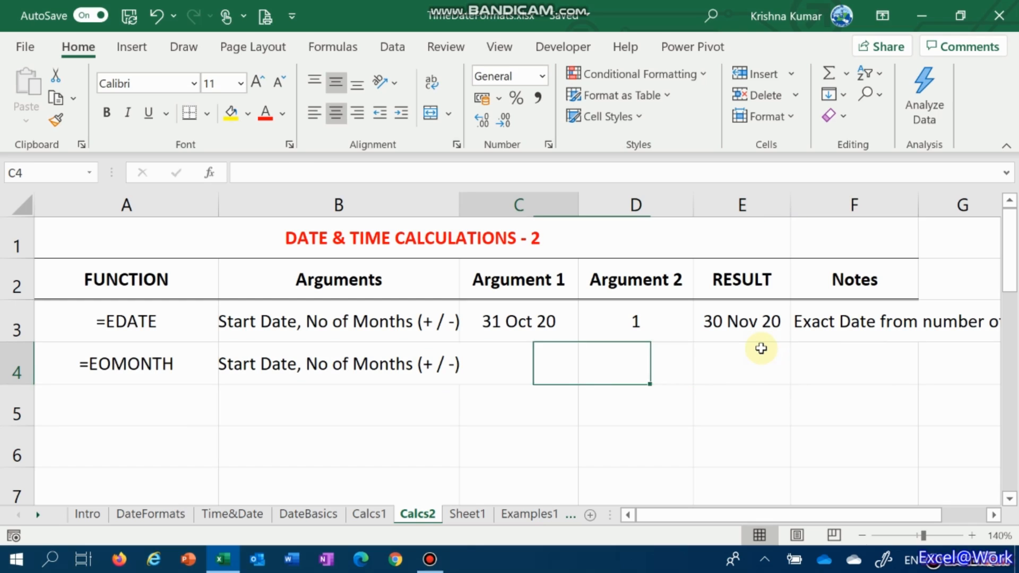
text(=)
key(Up)
key(Return)
Link the EOMONTH number of months in cell D4 to the cell above with =D3
key(Up)
key(Right)
text(=)
key(Up)
key(Return)
Calculate the end-of-month date in cell E4 with the formula =EOMONTH(C4,D4)
key(Up)
key(Right)
text(=eo)
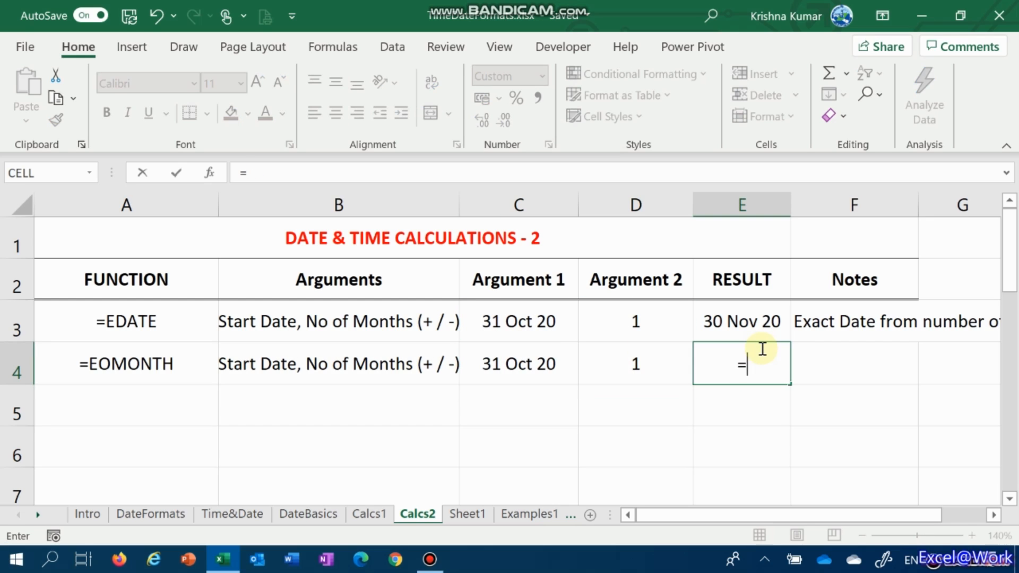
key(Tab)
key(Left)
key(Left)
text(,)
key(Left)
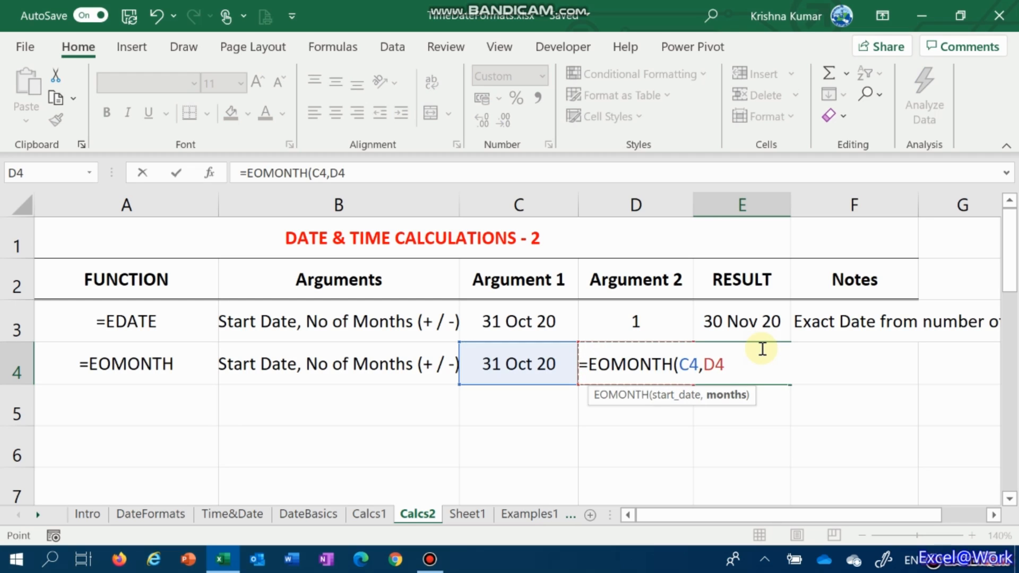
text())
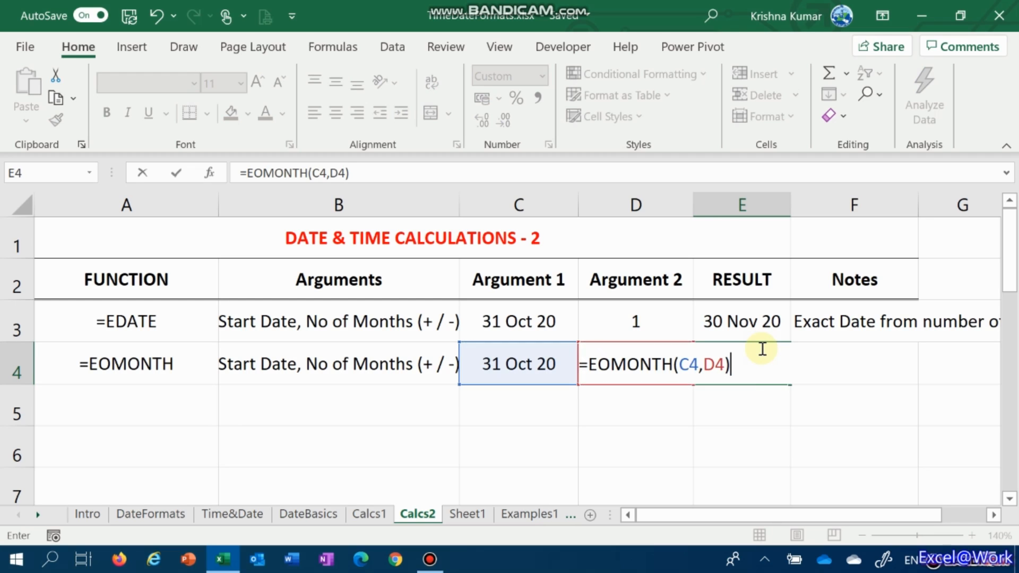
key(Return)
Change the start date in cell C3 to 15/11
click(762, 349)
key(Left)
key(Left)
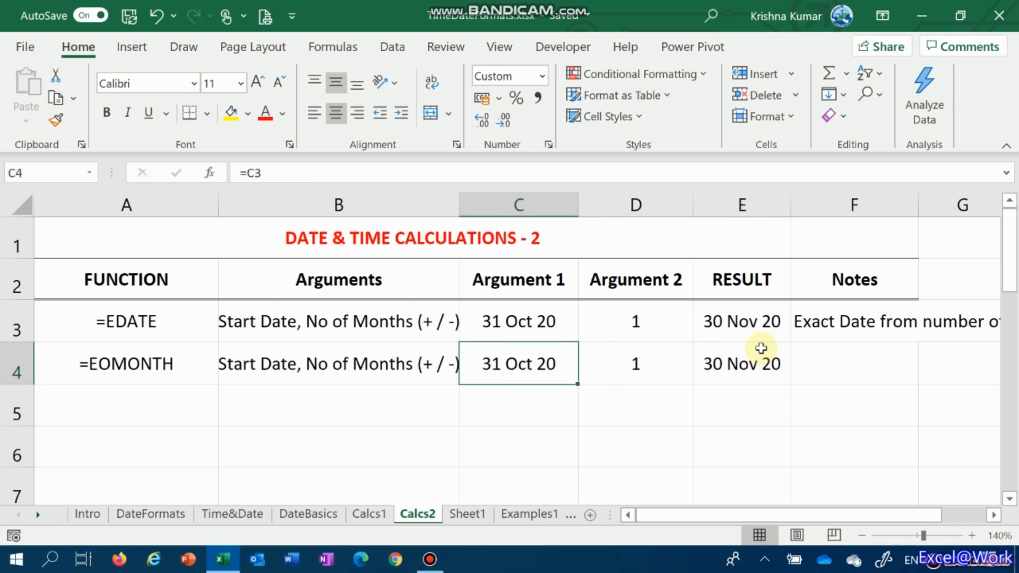
key(Up)
text(15/11)
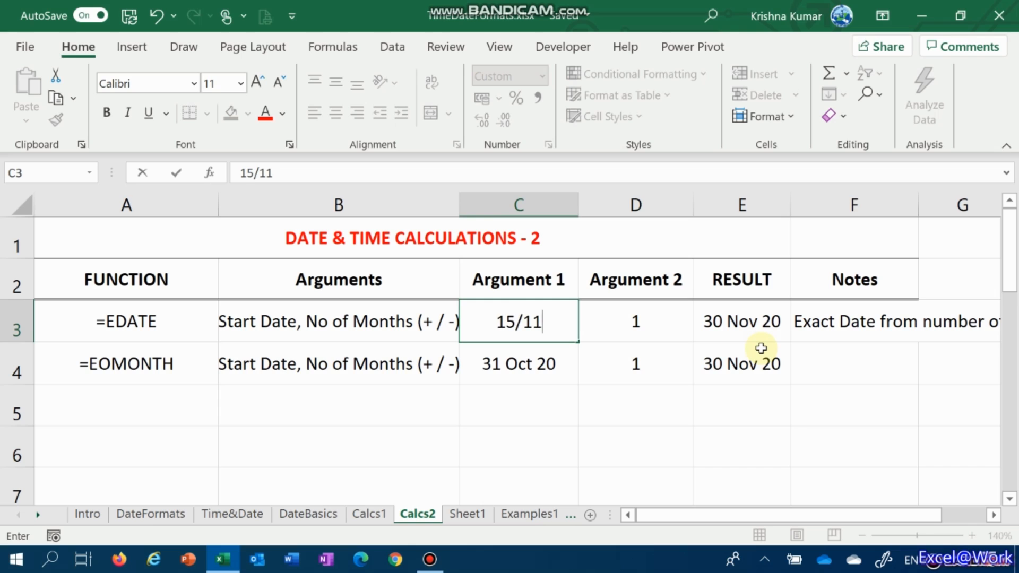
key(Return)
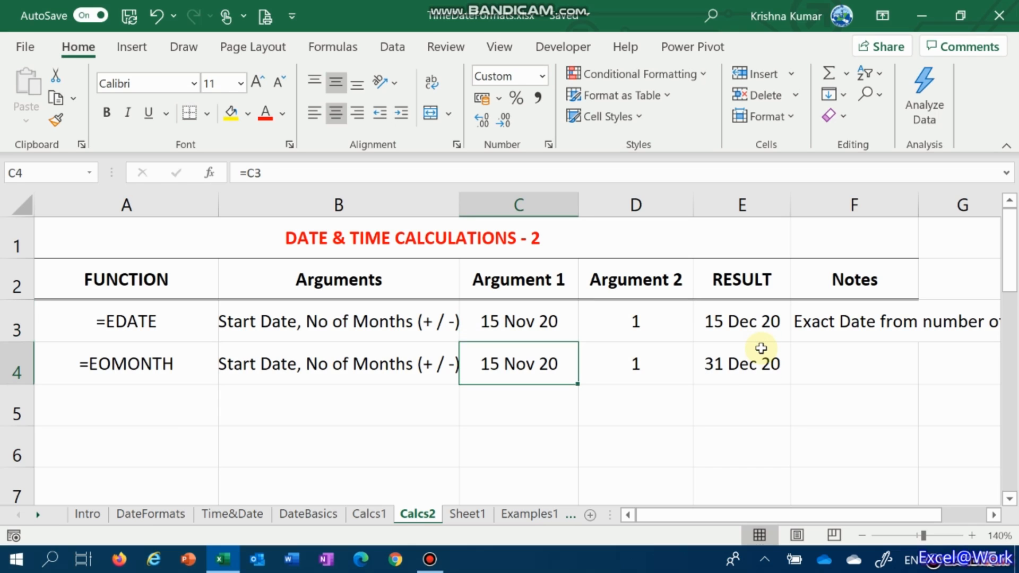
Compare the EDATE result in row 3 with the EOMONTH result in row 4 for the mid-month start date
key(Up)
key(Right)
key(Right)
key(Left)
key(Right)
key(Down)
key(Left)
key(Left)
key(Right)
key(Right)
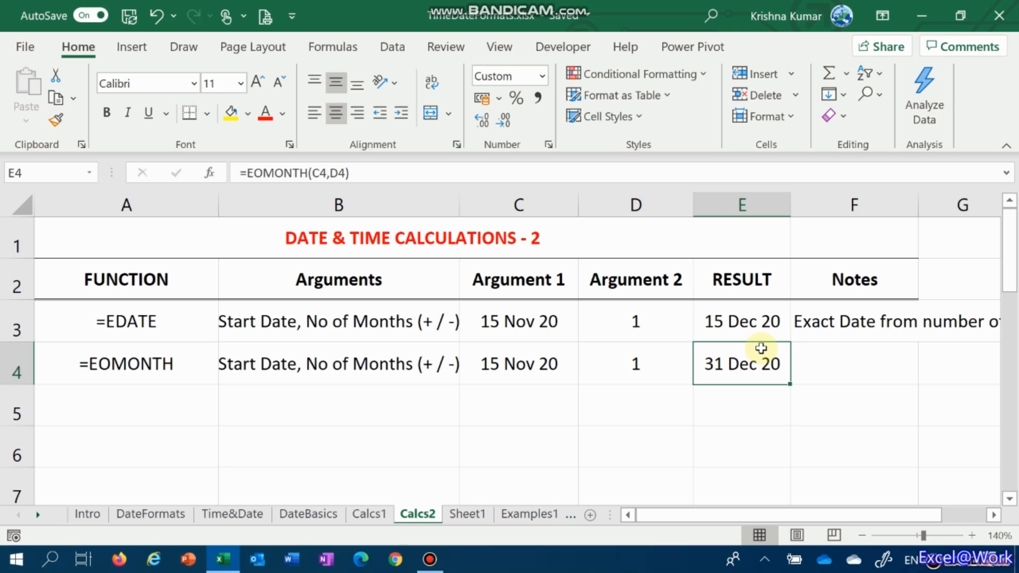
key(Left)
key(Left)
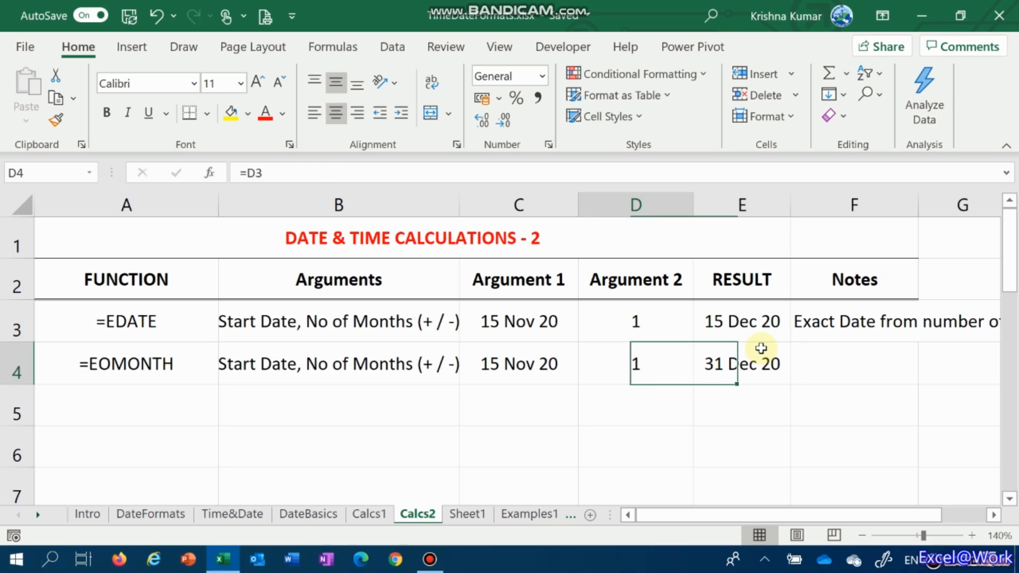
text(1/)
key(Escape)
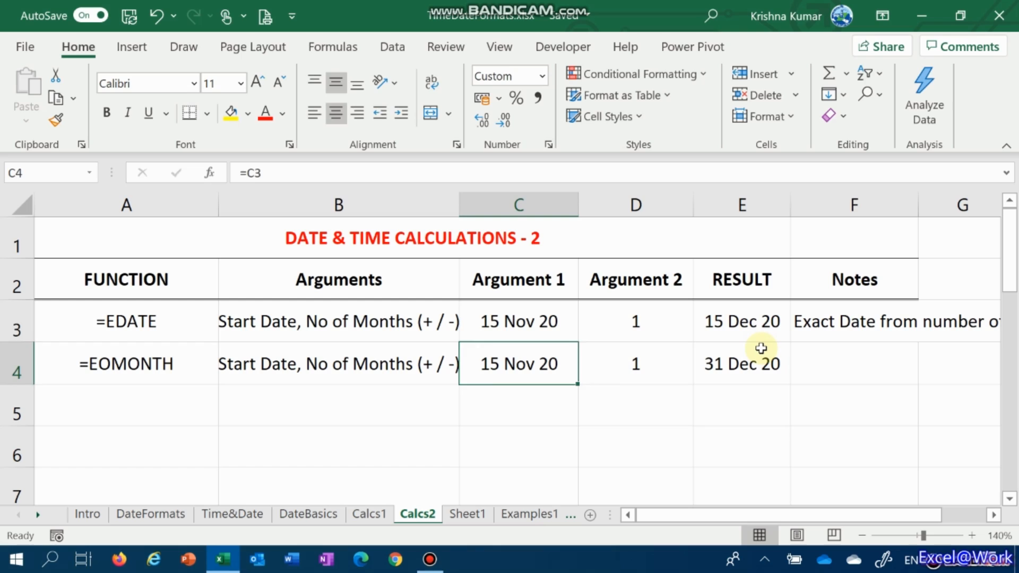
Change the start date in cell C3 to 1/11 and check both function results against their arguments
key(Up)
text(1/11)
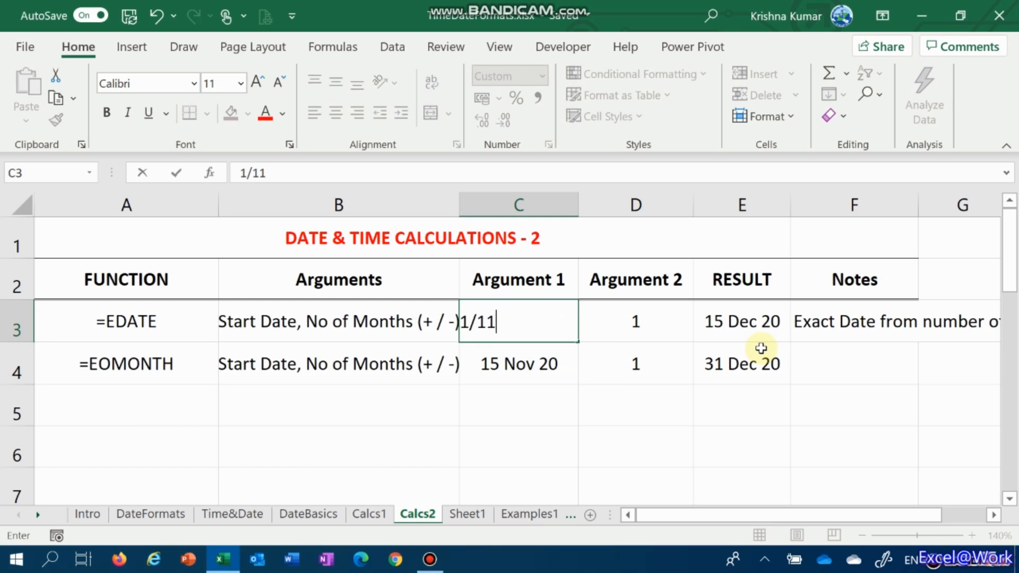
key(Tab)
key(Right)
key(Left)
key(Left)
key(Down)
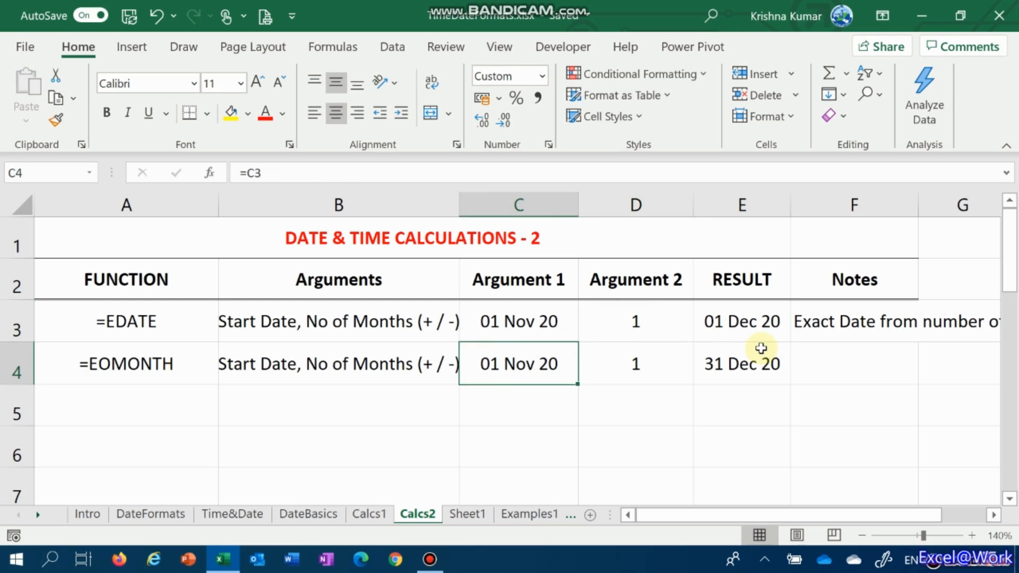
key(Right)
key(Right)
key(Left)
key(Left)
key(Left)
key(Right)
Change the start date in cell C3 to 31/10 and check the EDATE result in E3
key(Up)
text(31)
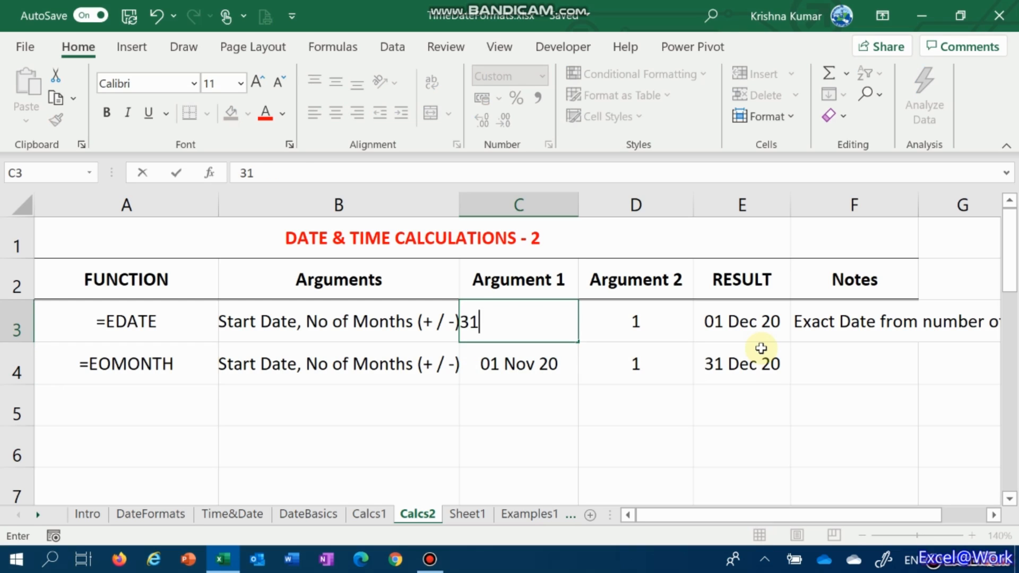
text(/10)
key(Return)
key(Up)
key(Right)
Examine the EOMONTH start date and result in row 4 for the 31 October start date
key(Right)
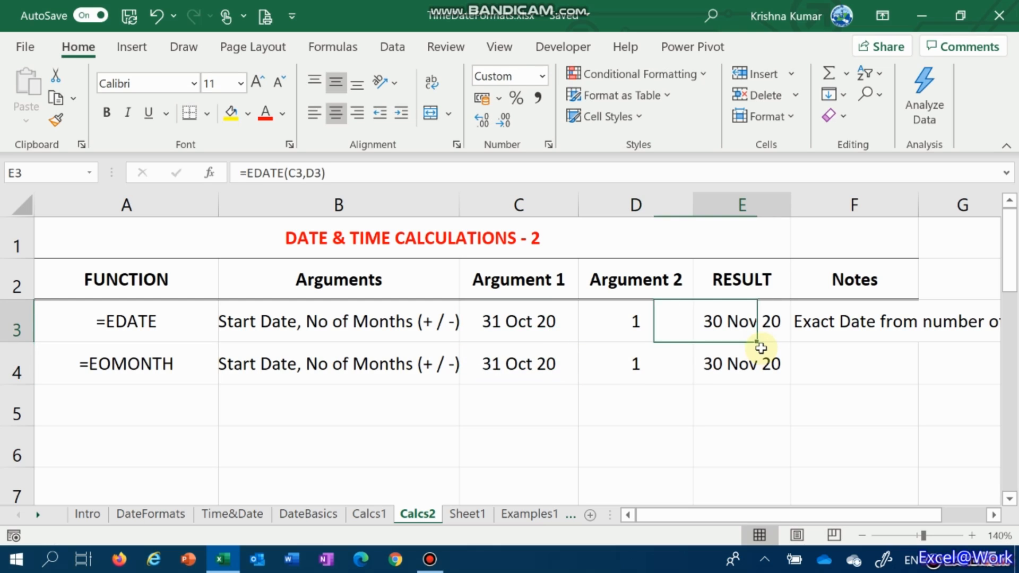
key(Down)
key(Left)
key(Left)
key(Right)
key(Right)
key(Left)
key(Left)
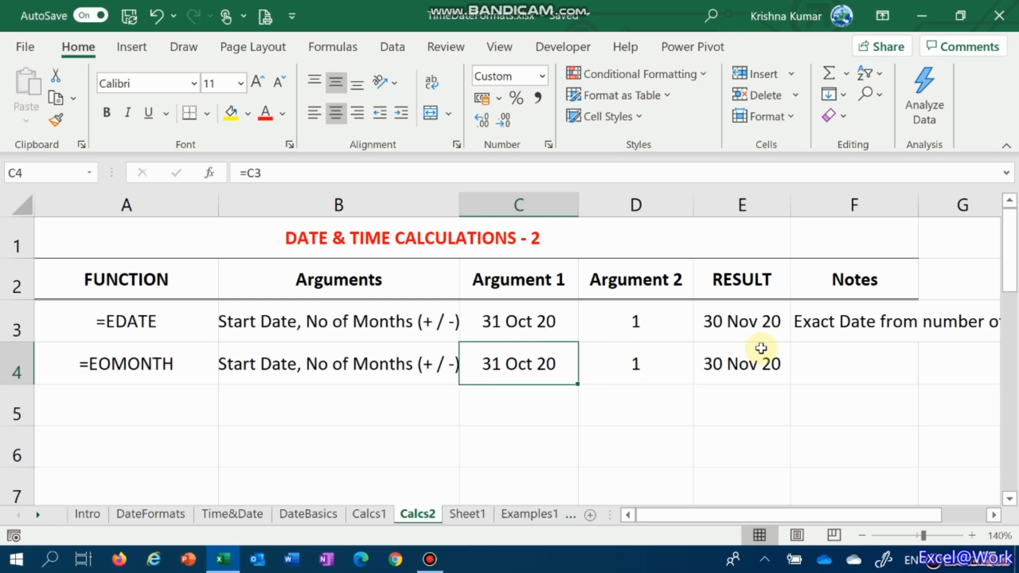
key(Right)
key(Right)
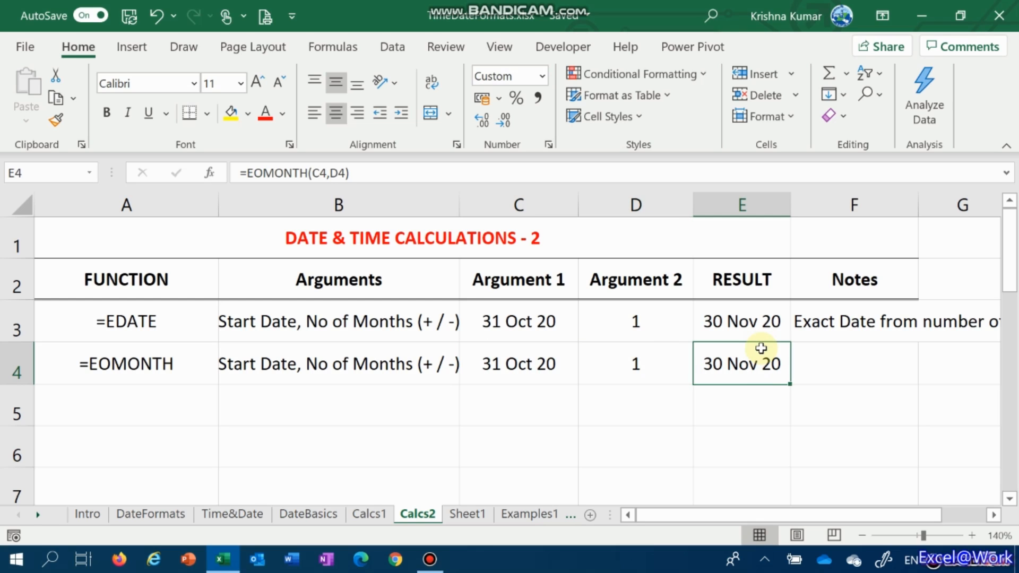
key(Left)
key(Left)
text(31/10)
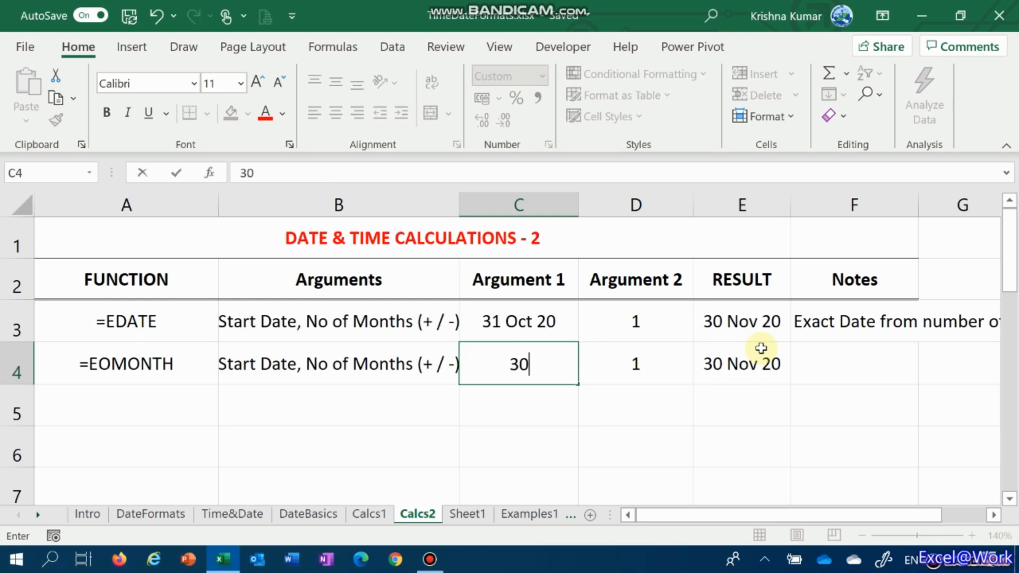
text(/)
key(Escape)
Change the start date in cell C3 to 30/10 and compare the EDATE and EOMONTH results
key(Up)
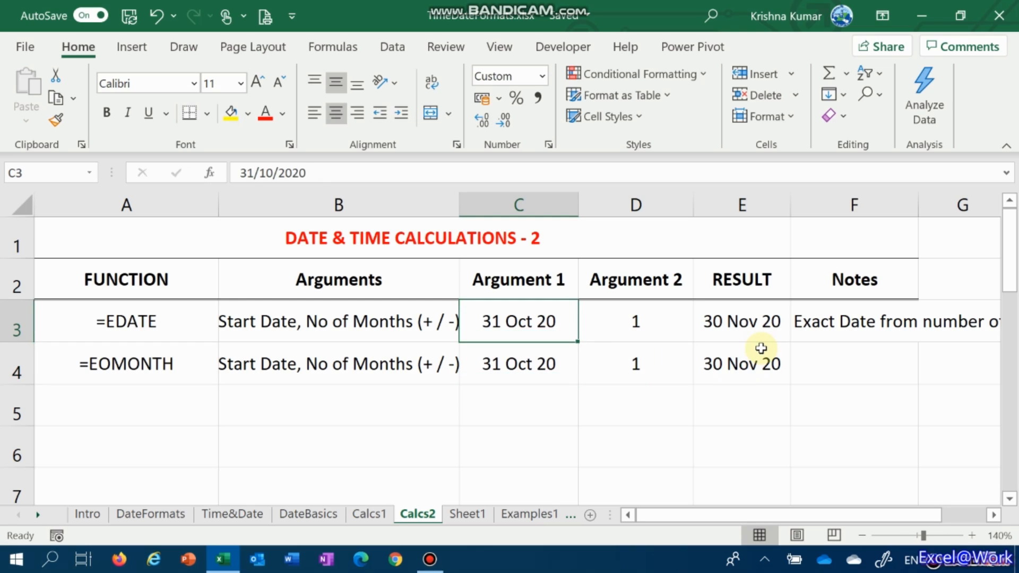
text(30/10)
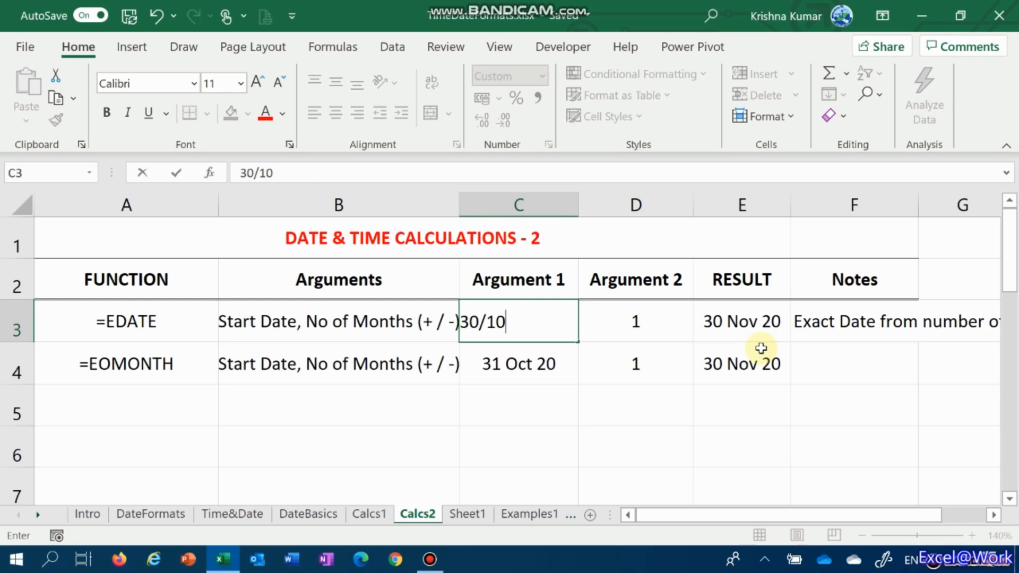
key(Tab)
key(Tab)
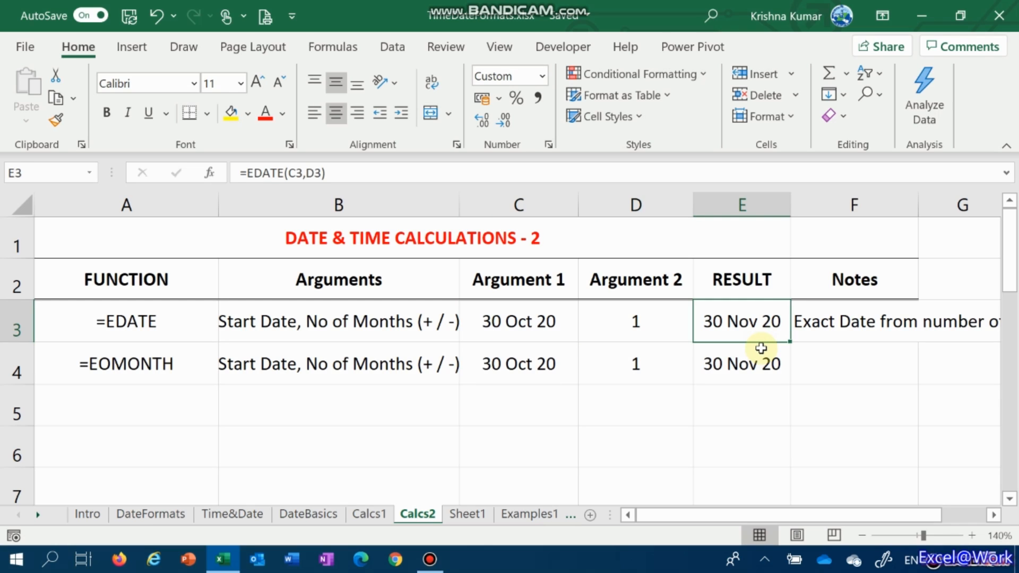
key(Down)
key(Up)
key(Left)
key(Left)
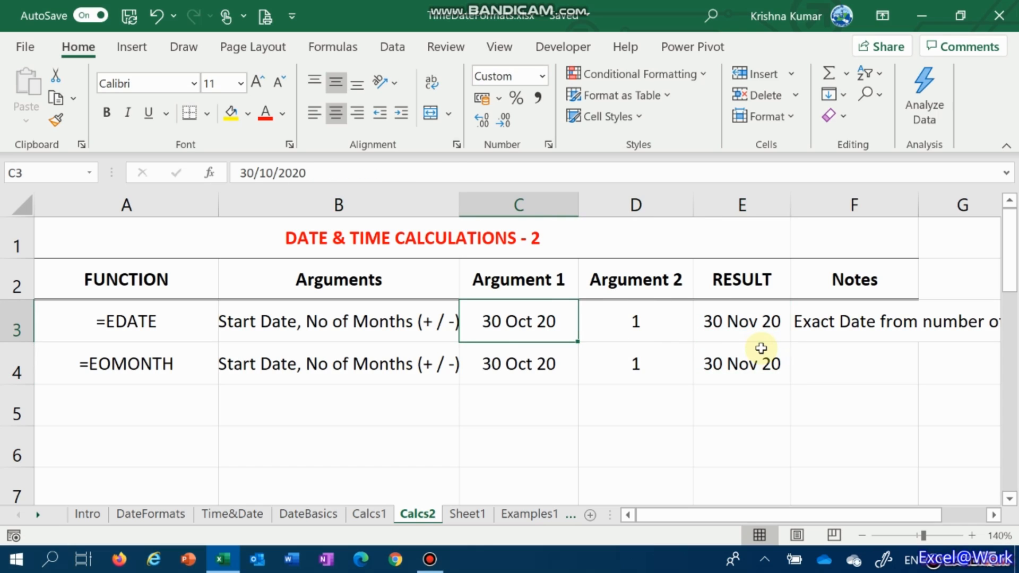
Set the start date in cell C3 back to 31/10
text(31/10)
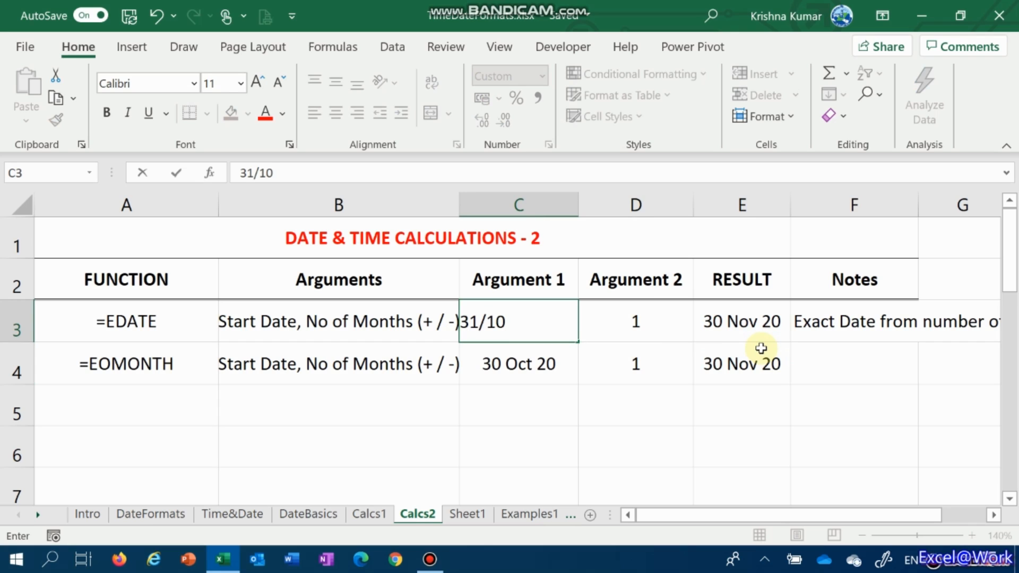
key(Return)
Change the start date in cell C3 to 29/10 and compare the two results in column E
key(Up)
text(29/10)
key(Return)
key(Up)
key(Right)
key(Right)
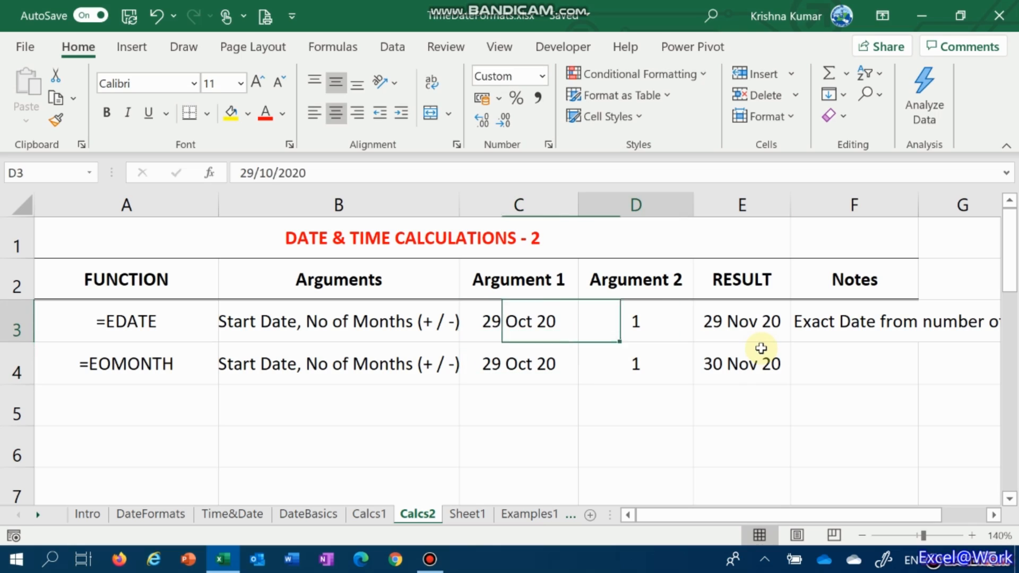
key(Down)
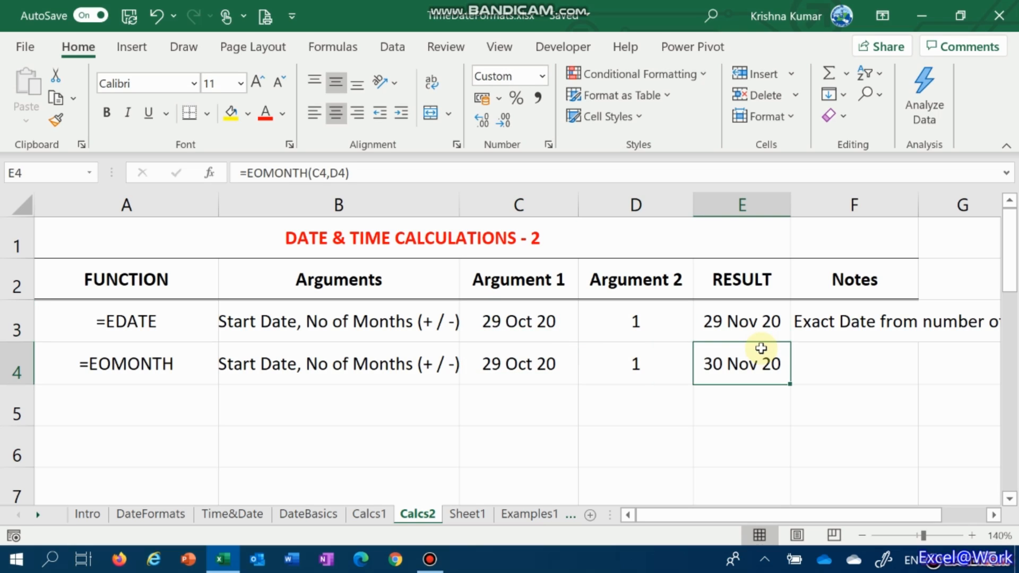
Examine how the EOMONTH result in E4 relates to the start date and number of months in row 4
key(Left)
key(Right)
key(Right)
key(Left)
key(Left)
key(Left)
key(Up)
key(Down)
key(Right)
key(Right)
key(Right)
key(Left)
key(Left)
key(Left)
key(Right)
key(Right)
key(Left)
key(Left)
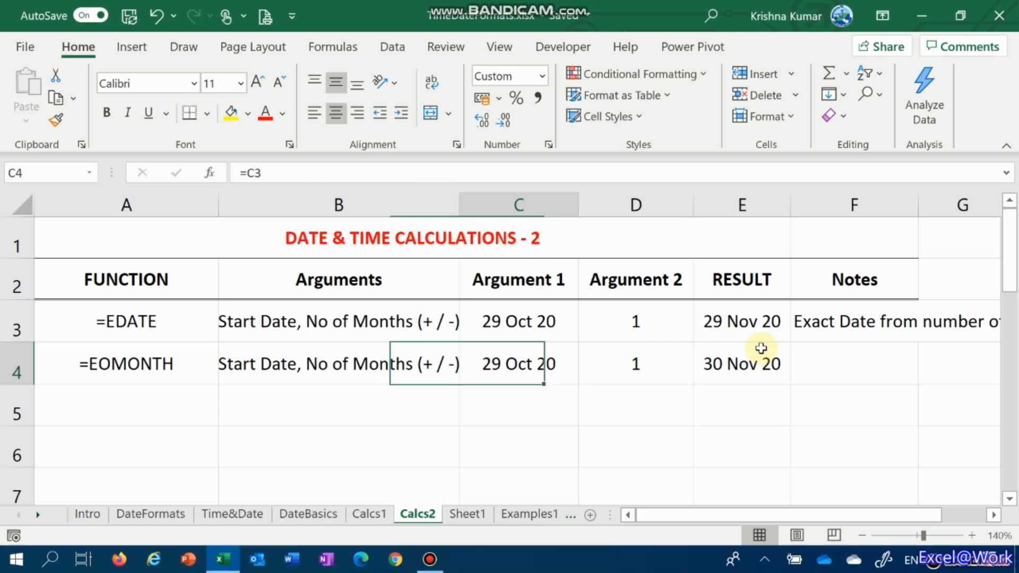
key(Right)
key(Right)
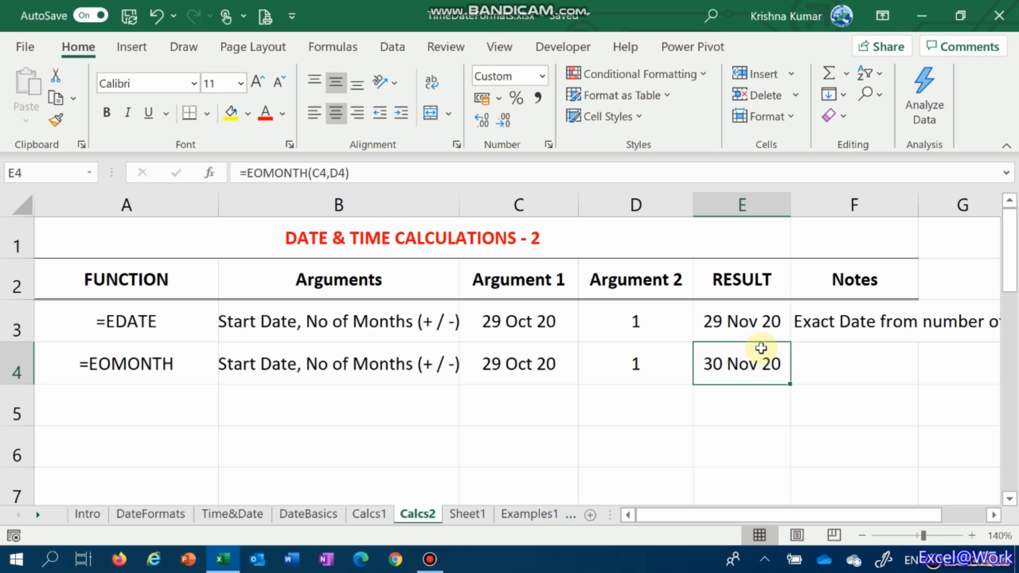
key(Left)
key(Left)
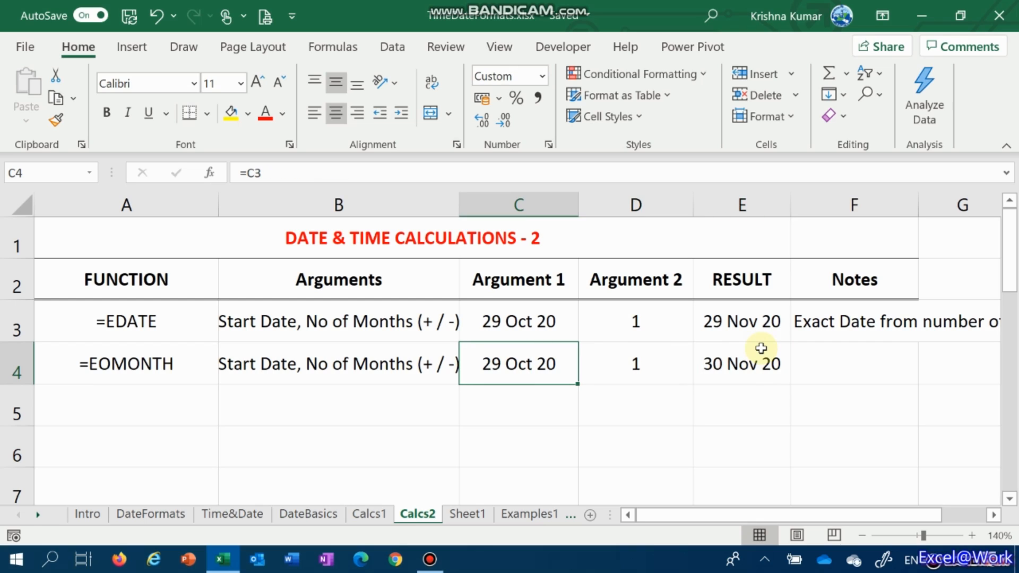
Set the EOMONTH start date in C4 to 10/4 and the number of months in D4 to 6
text(10/4)
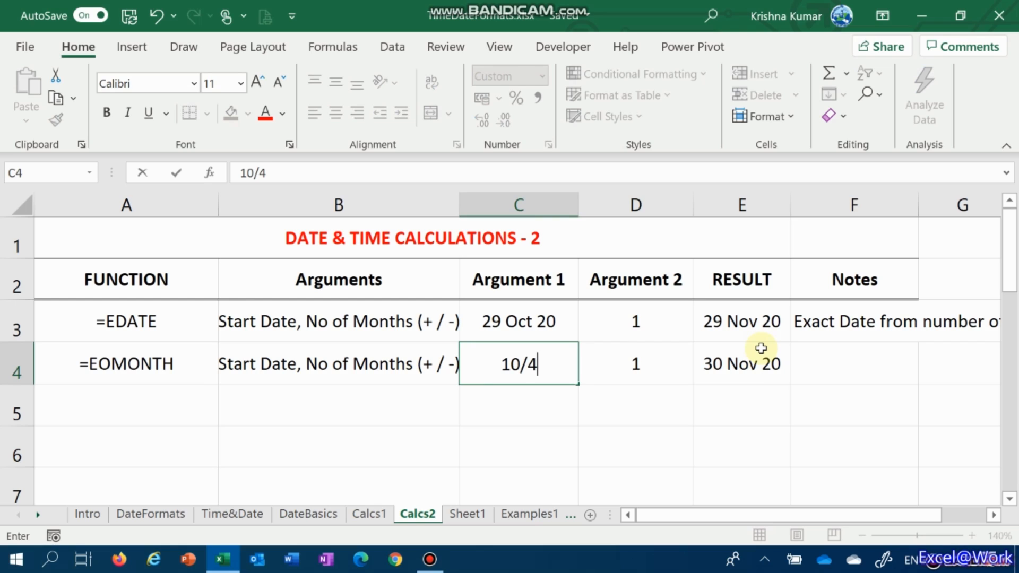
key(Tab)
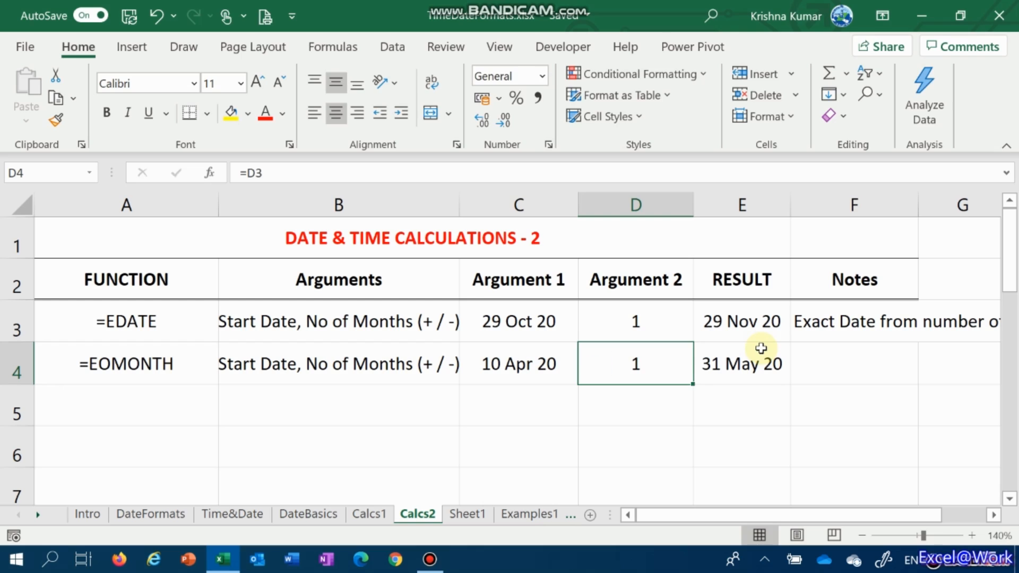
text(6)
key(Tab)
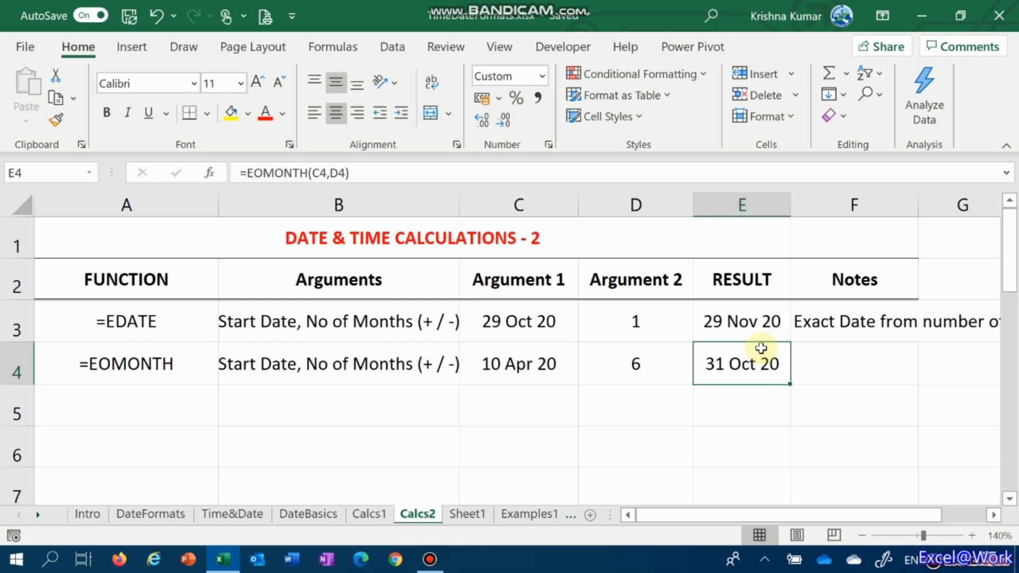
Examine how the EOMONTH result in E4 follows from the start date in C4 and the month offset in D4
key(Left)
key(Left)
key(Right)
key(Right)
key(Left)
key(Left)
key(Right)
key(Left)
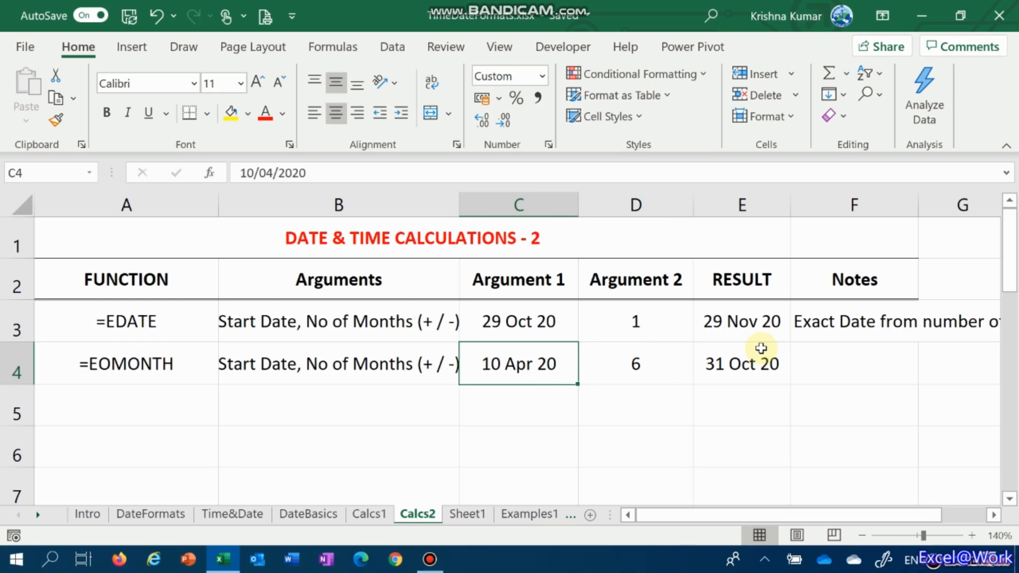
key(Right)
key(Left)
Change the EOMONTH start date in C4 to 2/5 and the number of months in D4 to 1
text(2/5)
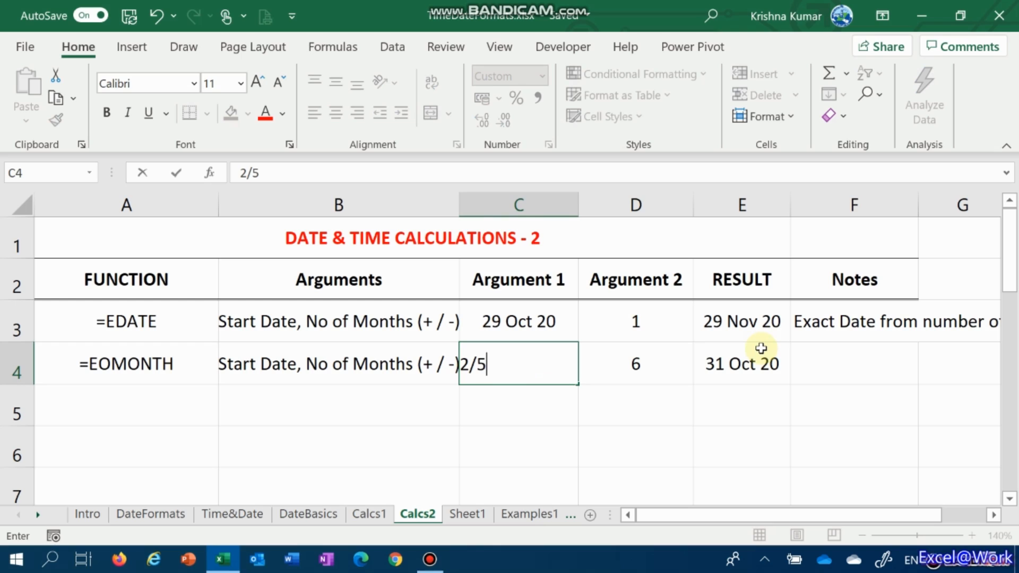
key(Tab)
key(F2)
key(BackSpace)
text(1)
key(Tab)
key(Left)
key(Right)
key(Left)
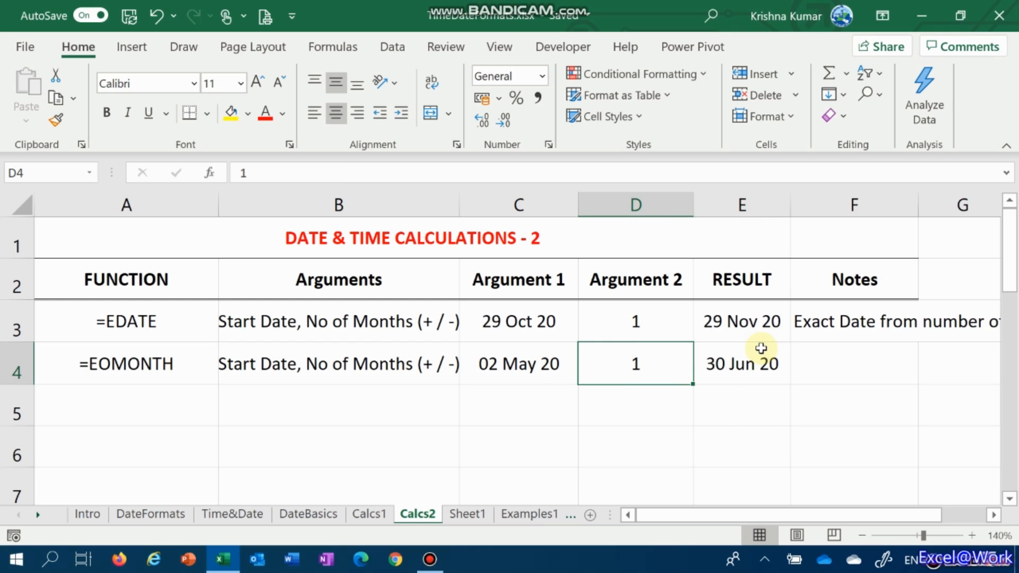
Try 0 and -1 as the number of months in D4 and compare the EOMONTH results
text(0)
key(Tab)
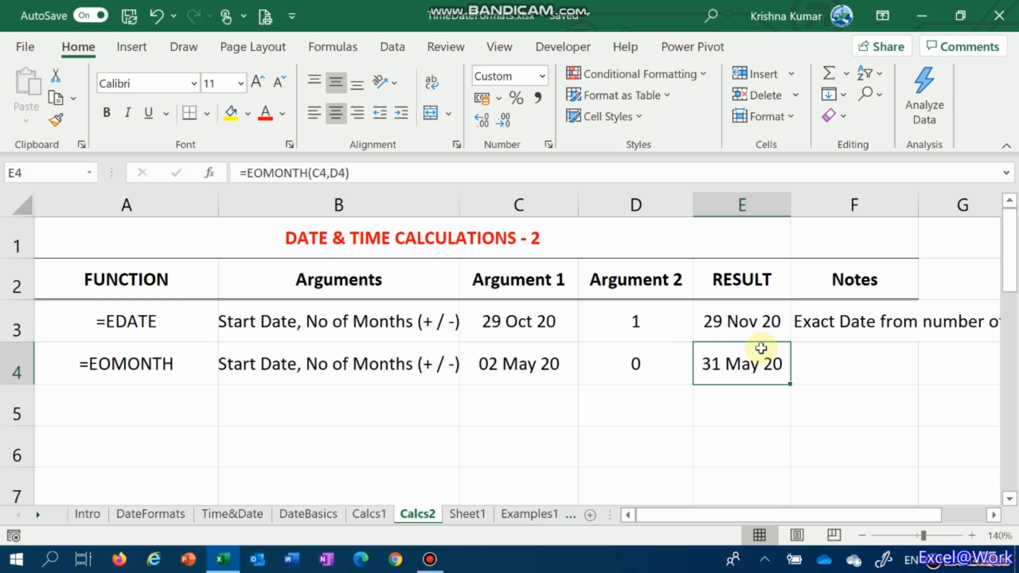
key(Left)
text(-1)
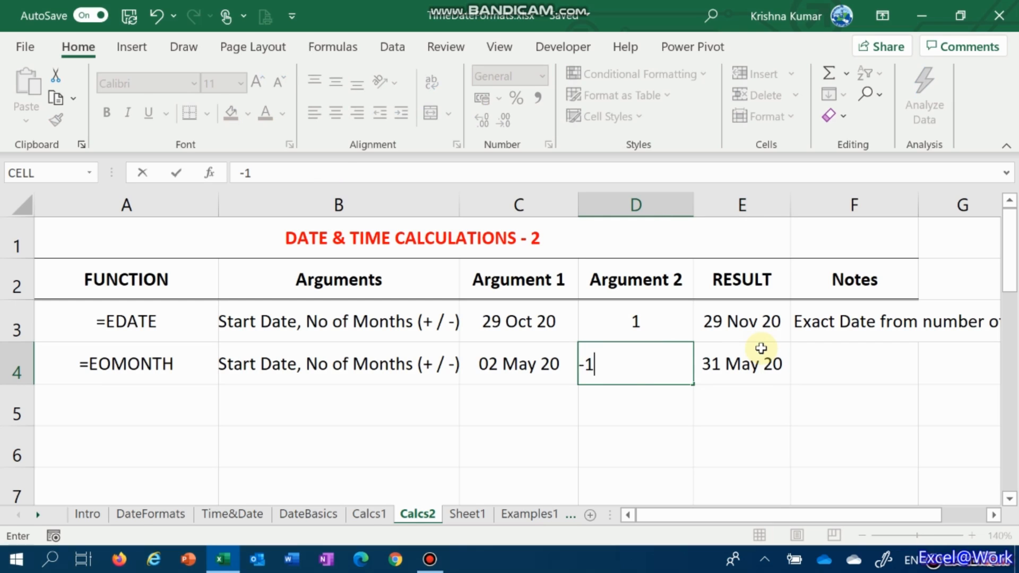
key(Tab)
key(Left)
key(Right)
key(Left)
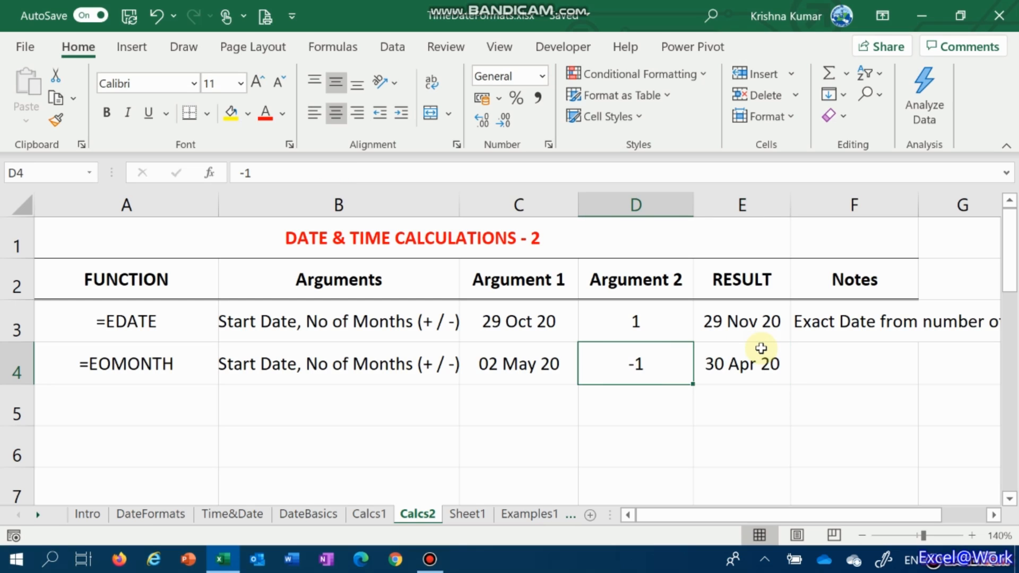
Set the number of months to 0 for both EOMONTH in D4 and EDATE in D3
text(0)
key(Return)
key(Up)
key(Up)
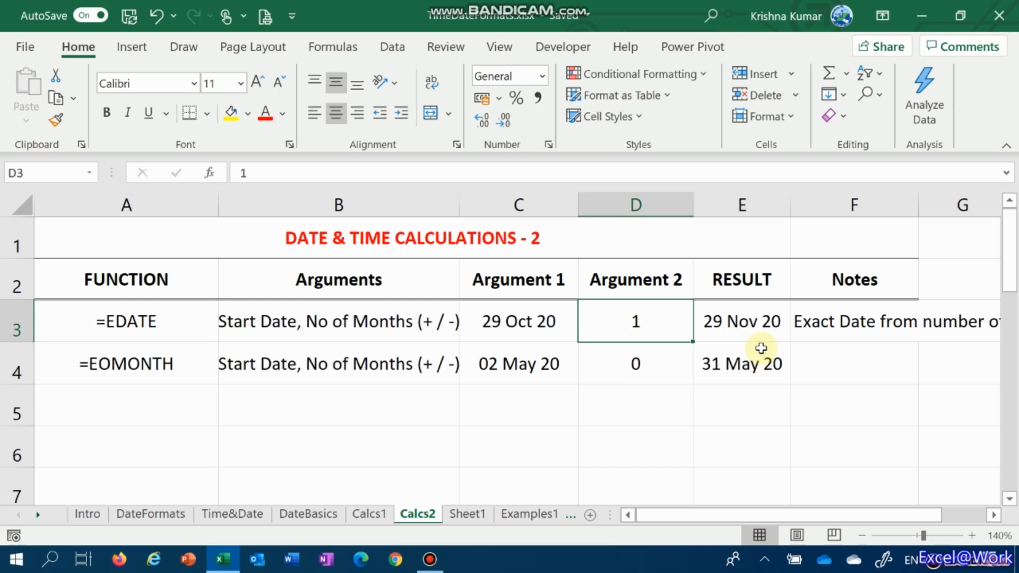
text(0)
key(Return)
Examine how the EDATE result in E3 relates to its start date with a zero month offset
key(Up)
key(Right)
key(Left)
key(Left)
key(Right)
key(Right)
key(Left)
key(Left)
key(Left)
key(Left)
key(Right)
key(Right)
key(Right)
key(Right)
key(Left)
key(Left)
key(Right)
key(Right)
key(Left)
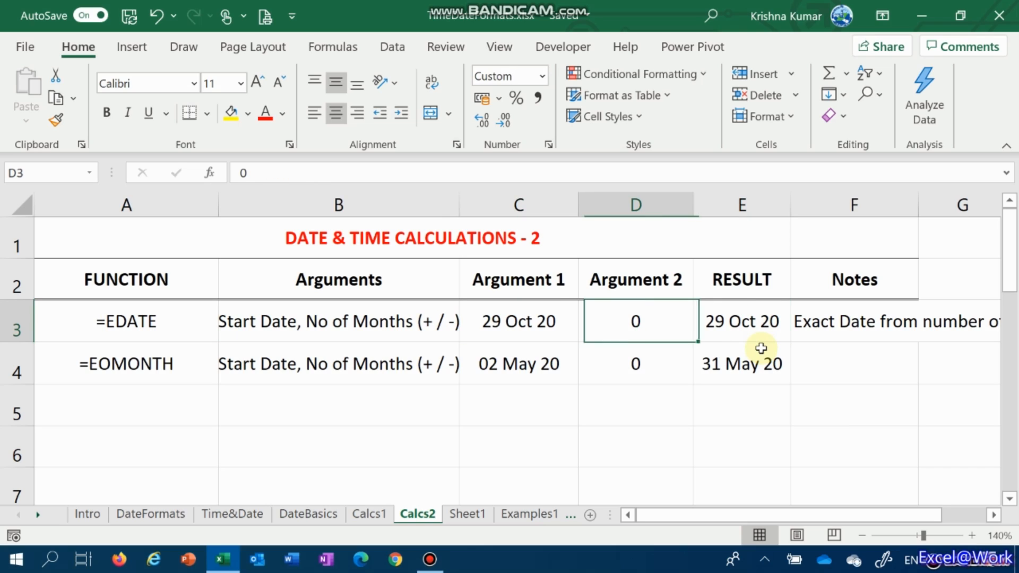
Change the EOMONTH start date in cell C4 to 1/6 and check the month-end result
key(Down)
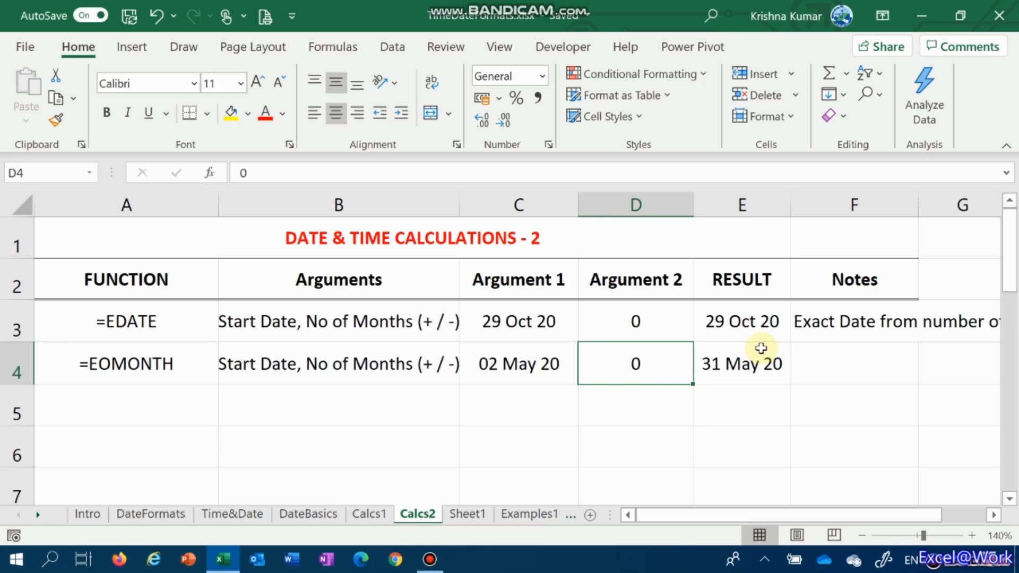
key(Left)
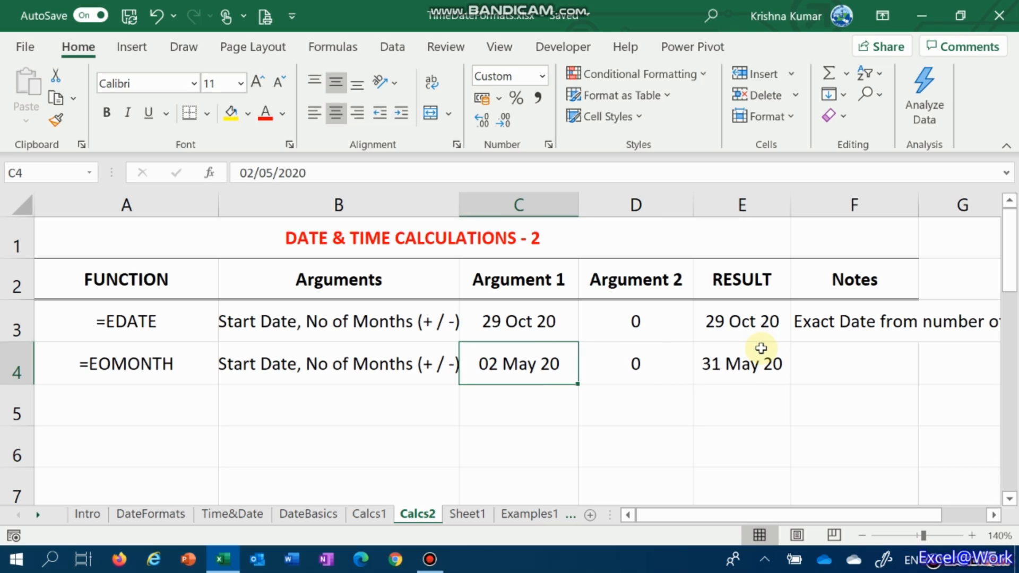
text(1)
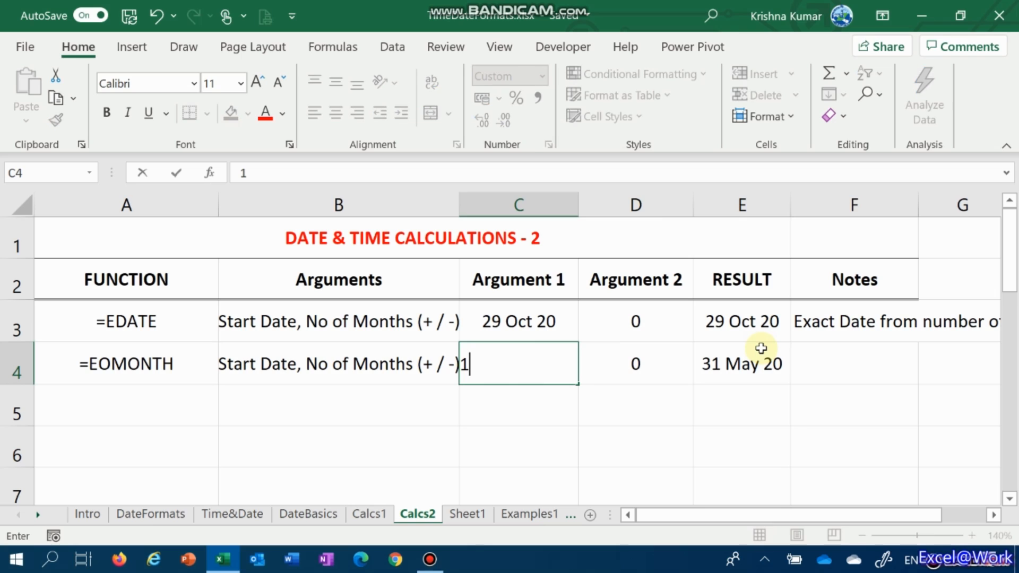
text(/06)
click(761, 348)
Set the EOMONTH start date in cell C4 to 1/7
key(Left)
key(Left)
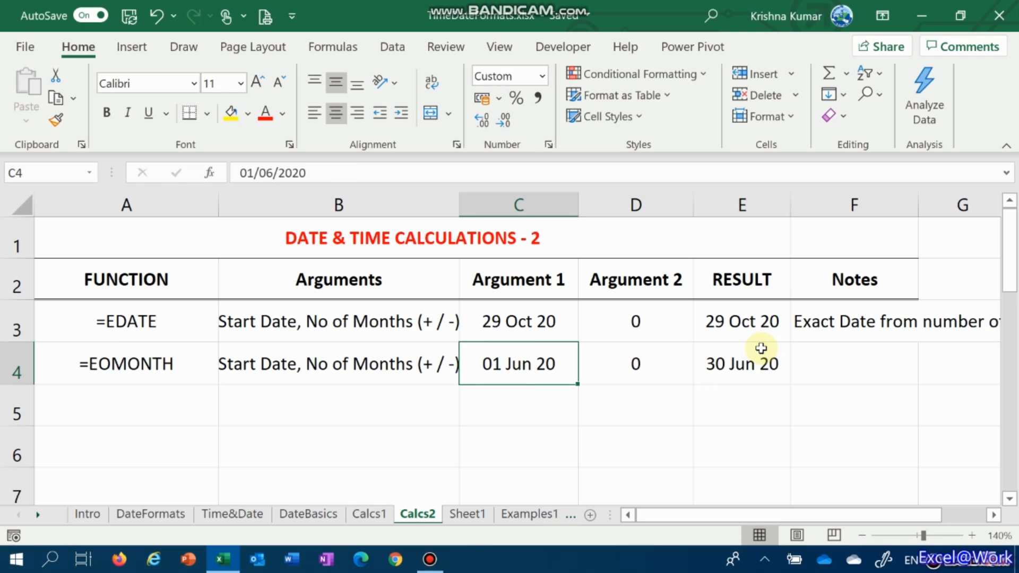
text(1/7)
key(Tab)
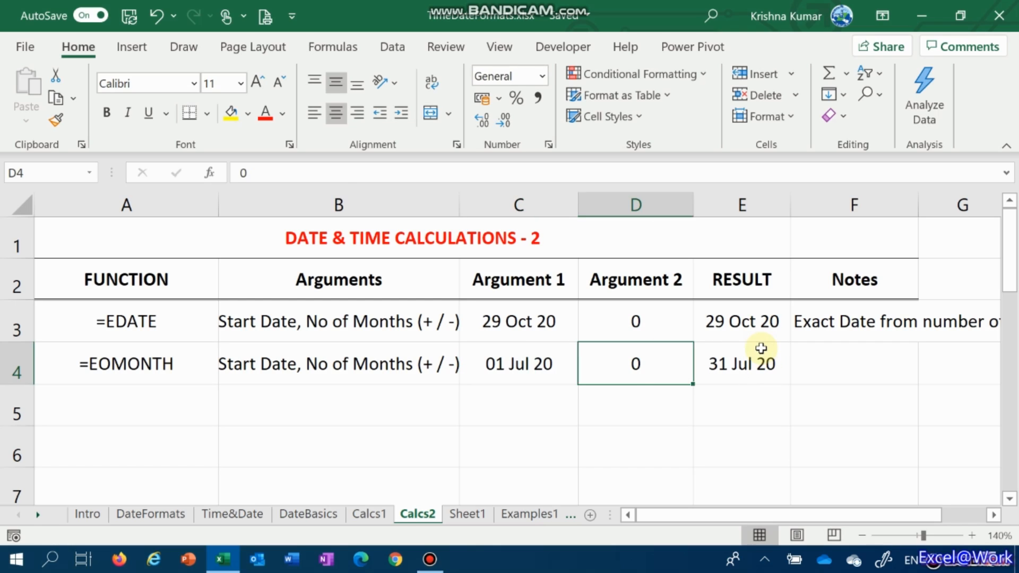
Copy the EDATE note from F3 into the EOMONTH row's Notes cell F4
key(Right)
key(Right)
key(Up)
key(ctrl+c)
key(Down)
key(Return)
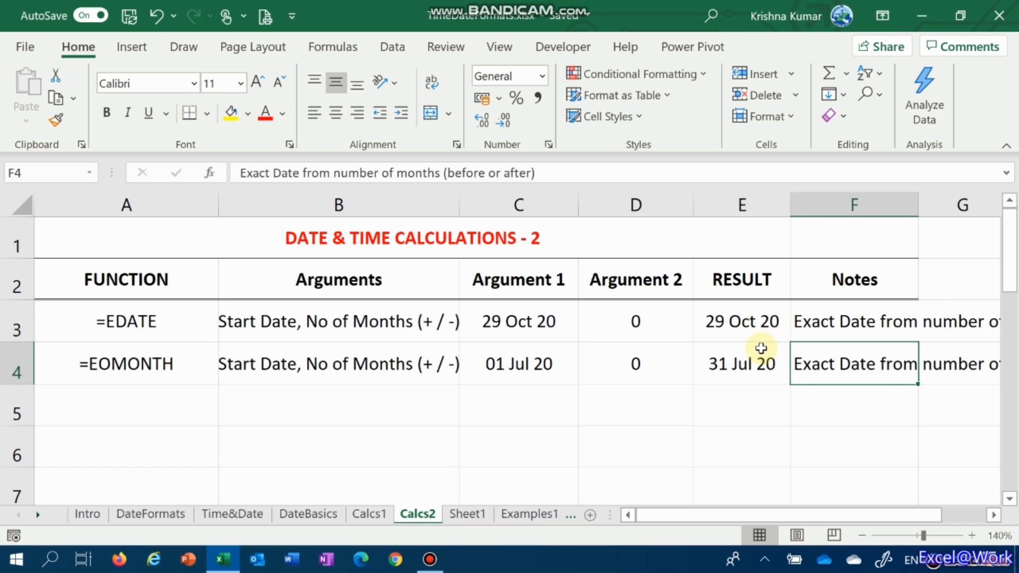
Edit the note in F4 to read "End of month from number of months (before or after)"
key(F2)
key(Up)
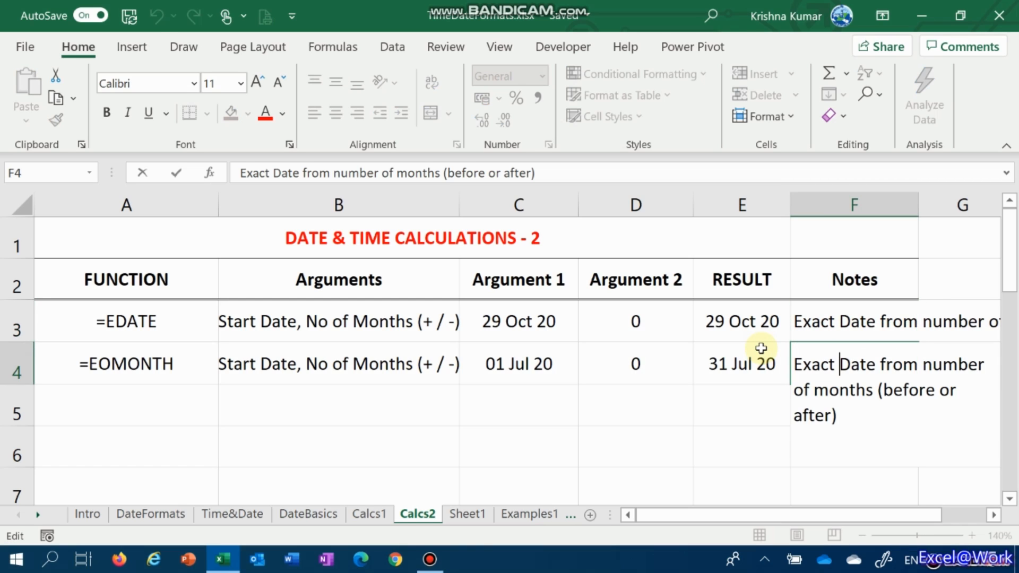
key(Home)
text(End o)
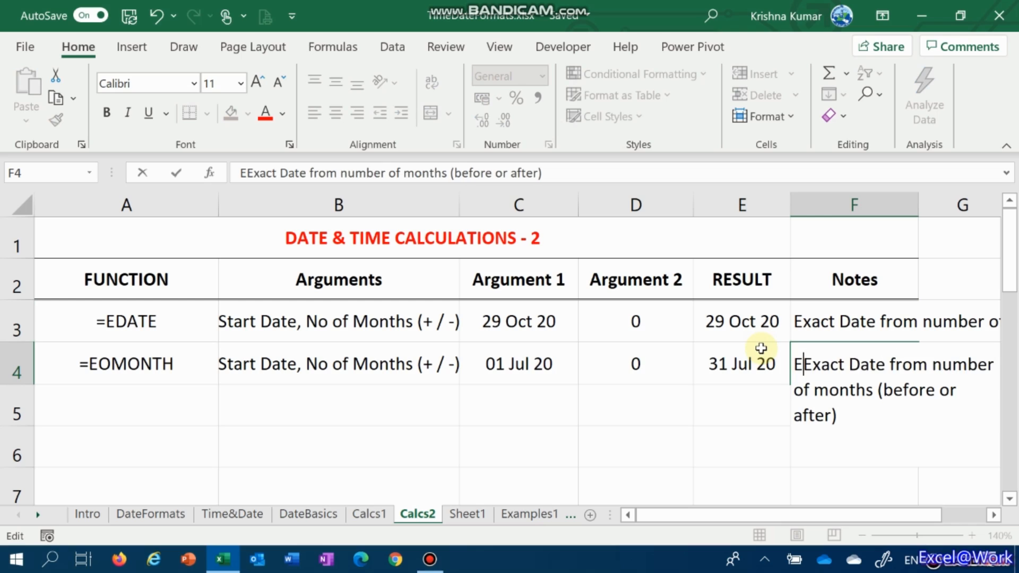
text(f month)
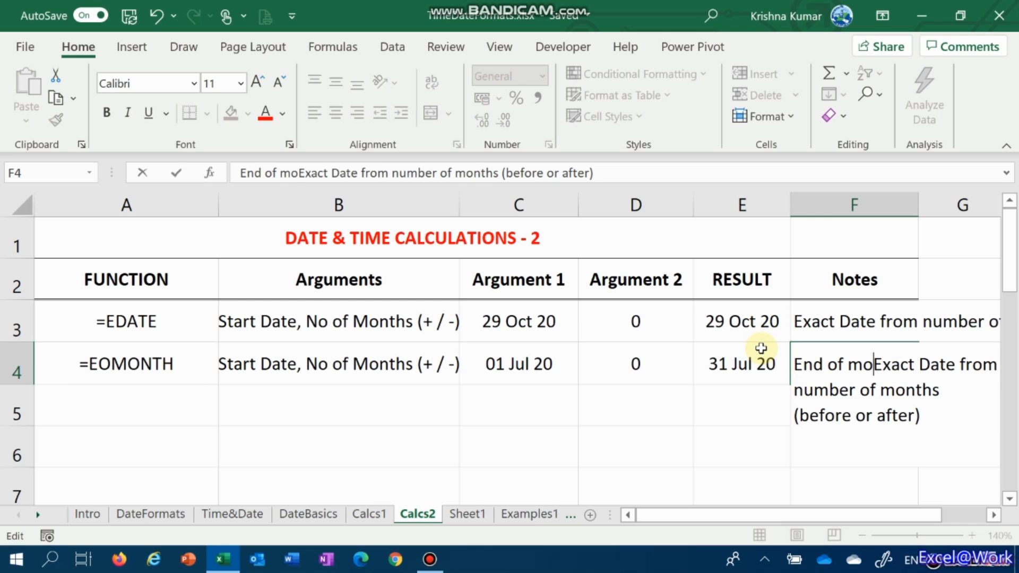
key(ctrl+shift+Right)
key(ctrl+shift+Right)
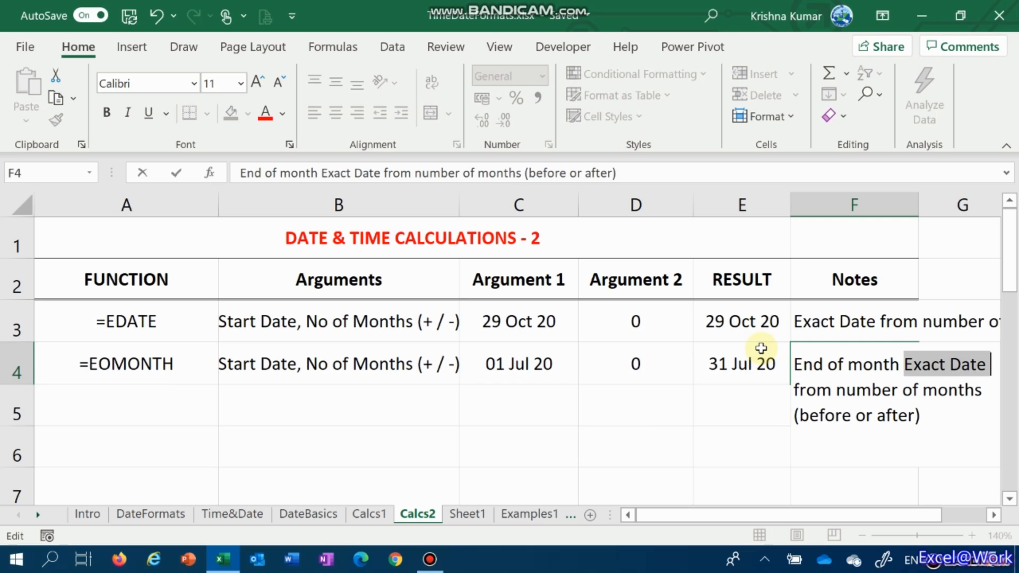
key(Delete)
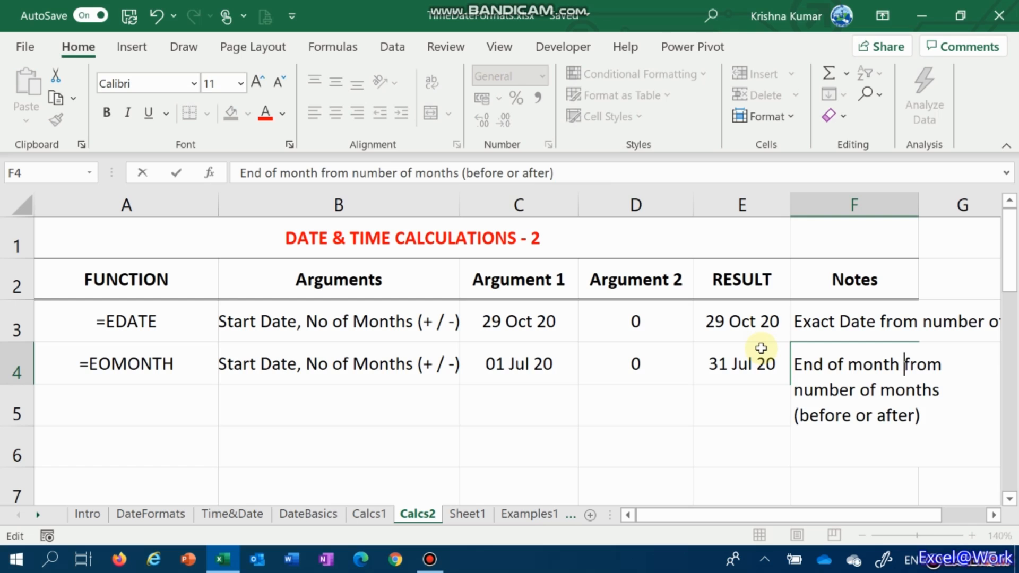
key(Return)
Select cell A5, the first empty cell below =EOMONTH in the FUNCTION column
click(760, 350)
key(Down)
key(Left)
key(Left)
key(Left)
key(Left)
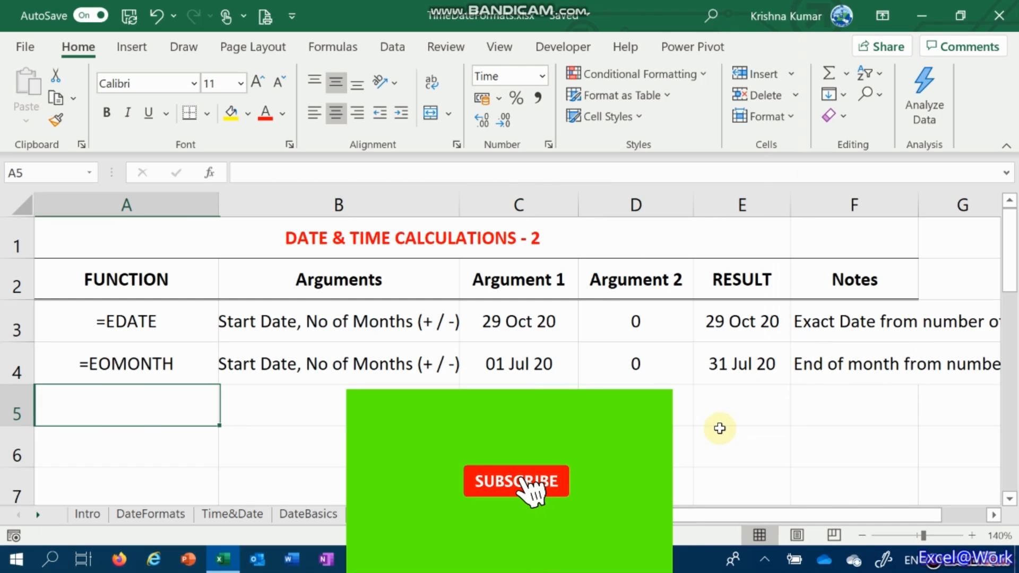
key(Right)
key(Left)
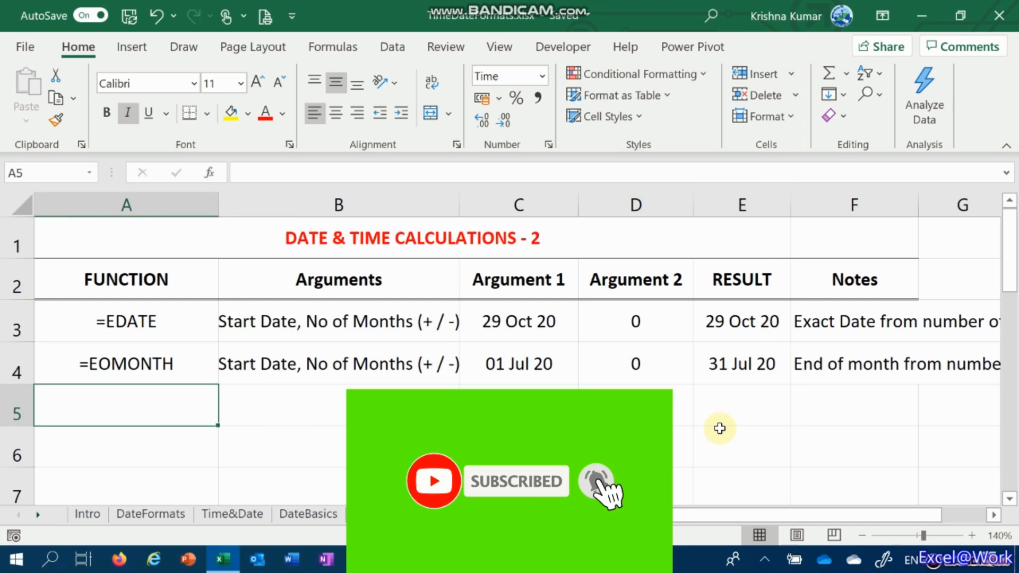